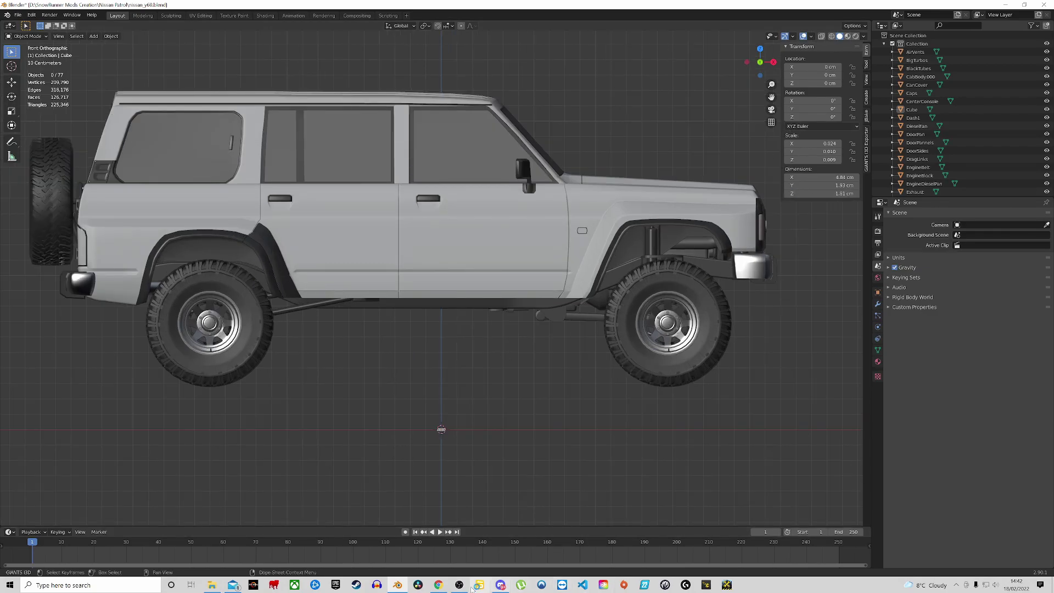
Show the Google results for Nissan Patrol Y60 LWB dimensions: 2,970 mm wheelbase, 4,845 mm length
left_click(438, 584)
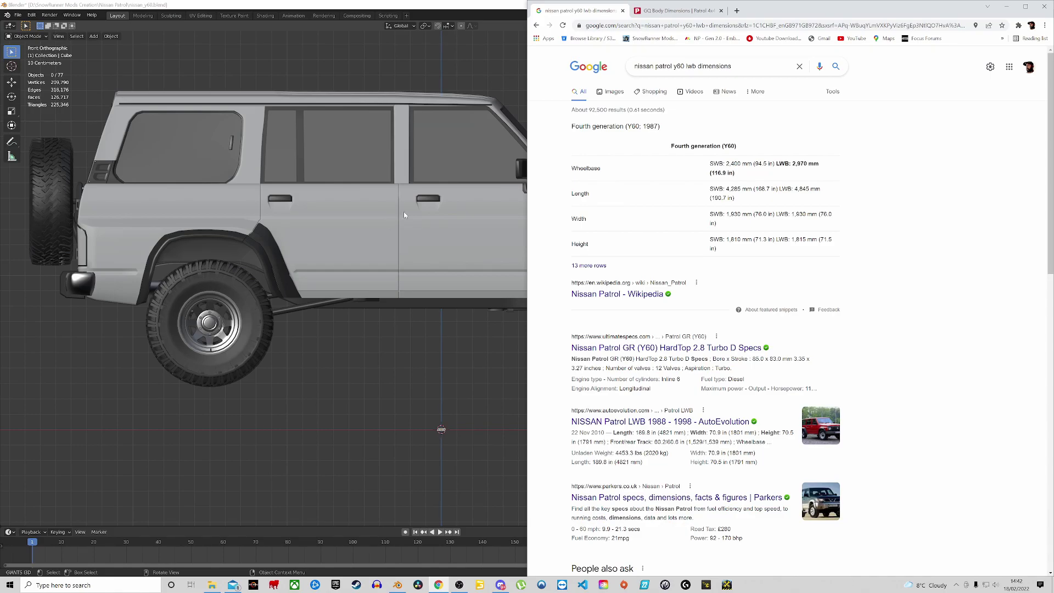
Maximise Blender and isolate the 4.84 × 1.93 × 1.81 reference cube, hiding the car
key("super+Up")
scroll(329, 153, "down", 5)
scroll(453, 218, "up", 7)
left_click(545, 380)
key("shift+h")
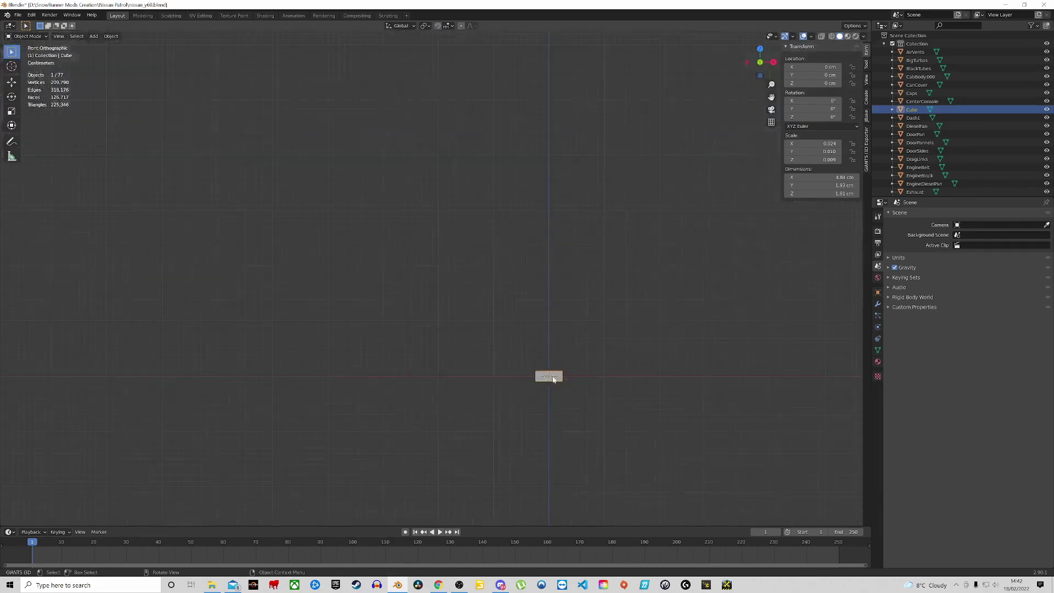
Zoom in on the region around the cube and unhide the car
scroll(571, 372, "up", 10)
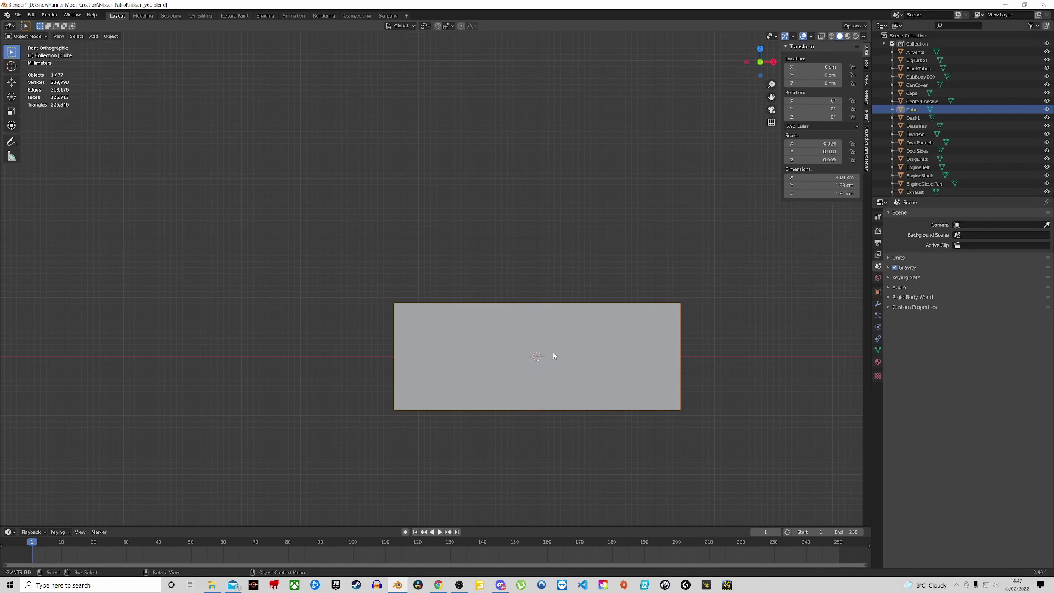
scroll(407, 278, "down", 5)
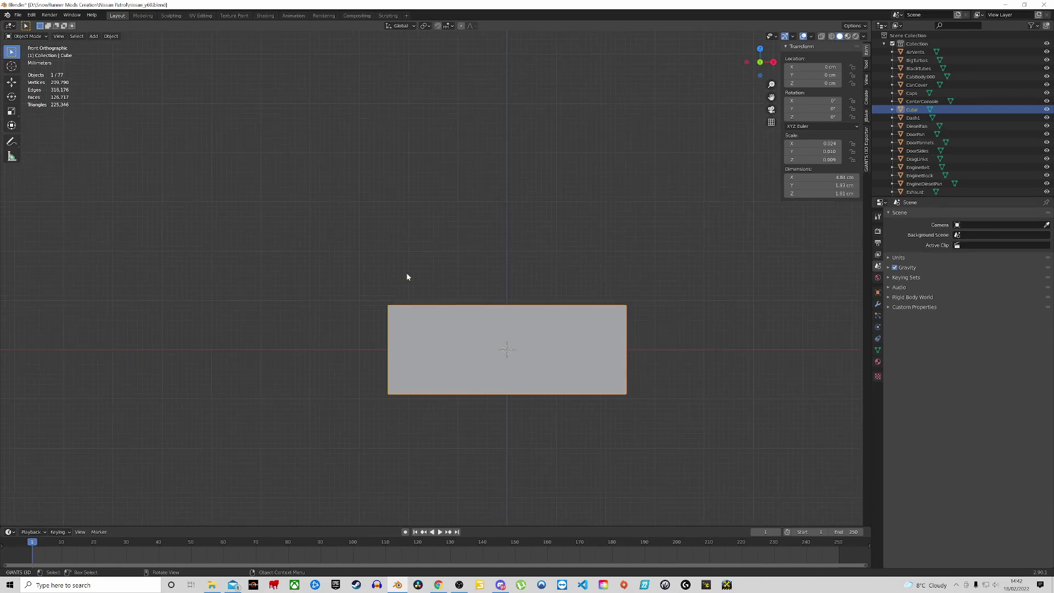
scroll(390, 315, "up", 6)
key("shift+b")
left_click_drag(285, 197, 843, 426)
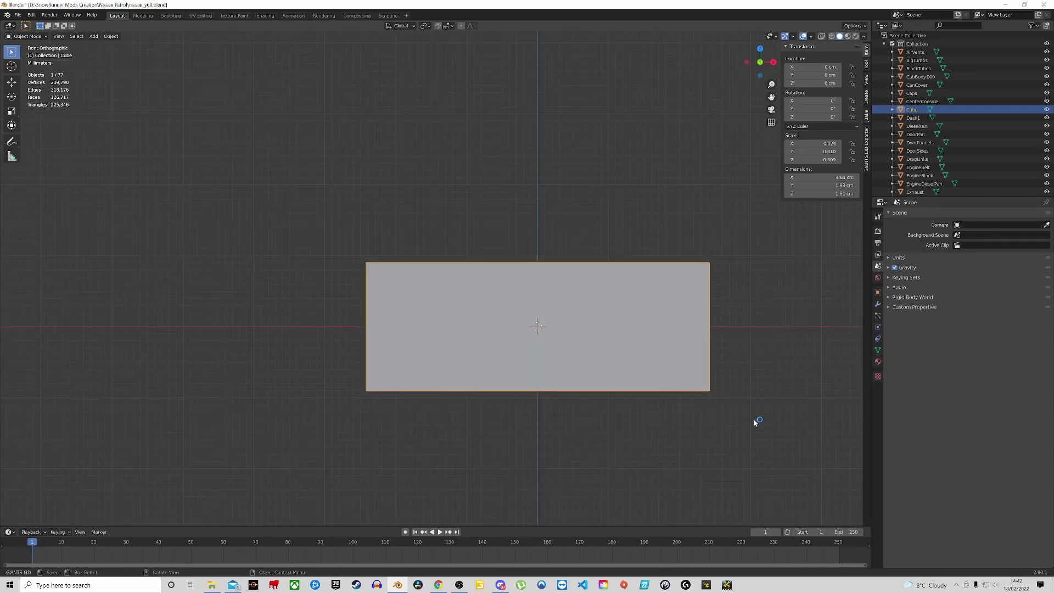
scroll(588, 262, "down", 12)
key("alt+h")
scroll(664, 237, "down", 5)
scroll(665, 237, "down", 3)
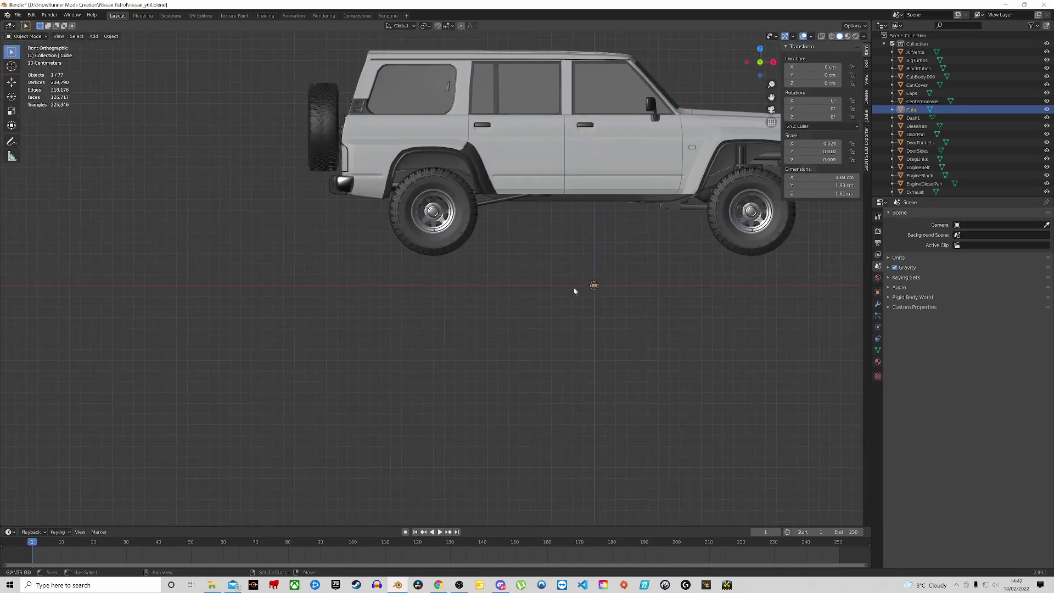
scroll(607, 272, "up", 5)
scroll(452, 310, "up", 3)
Select all truck parts except the cube by inverting the selection, and frame them
middle_click_drag(719, 289, 579, 282, "shift")
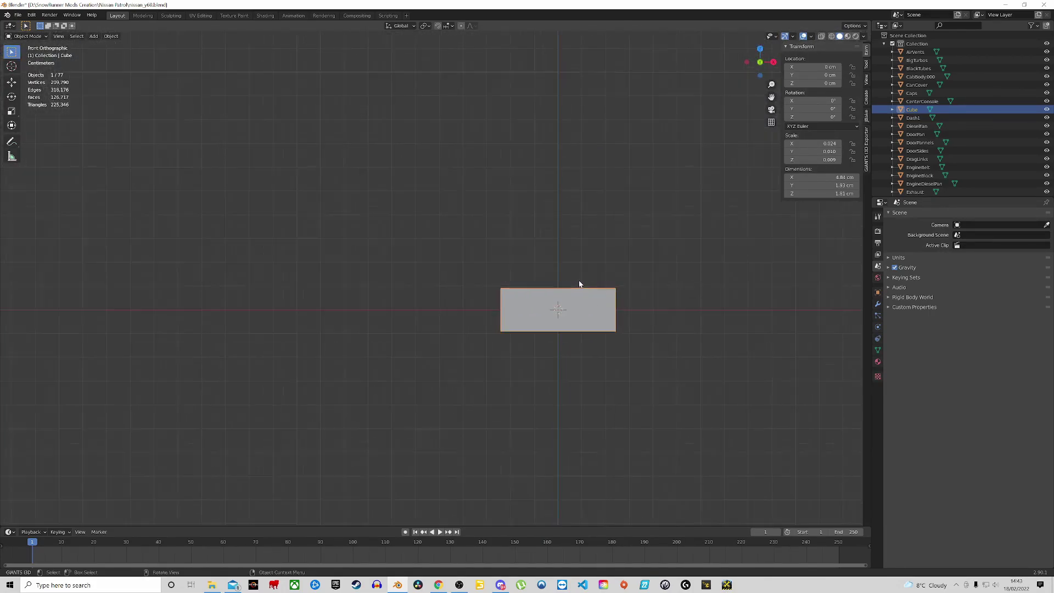
scroll(578, 283, "up", 4)
scroll(631, 301, "down", 4)
scroll(631, 317, "down", 1)
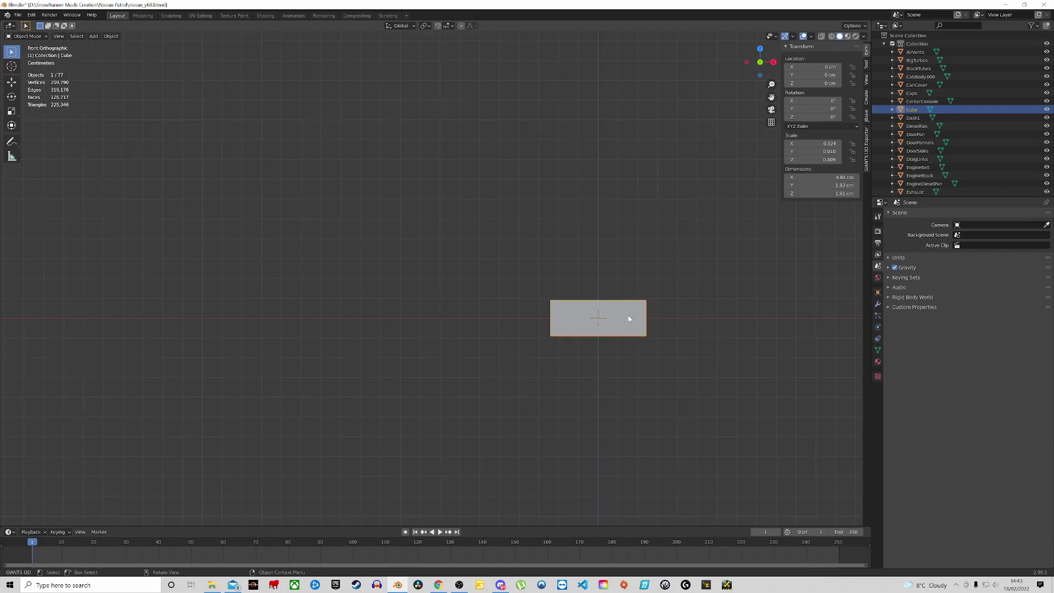
scroll(637, 304, "up", 4)
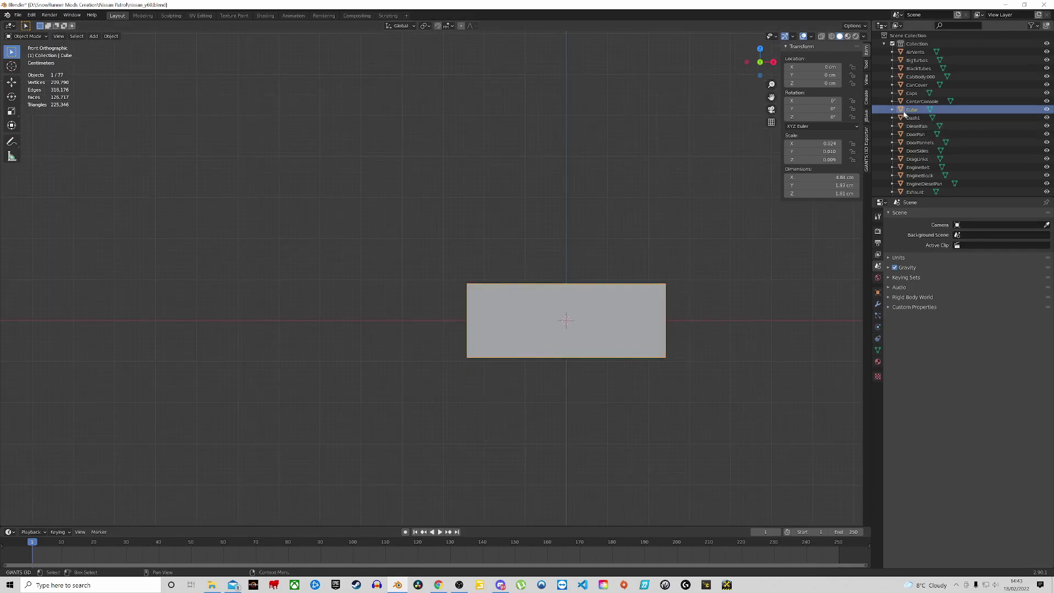
key("a")
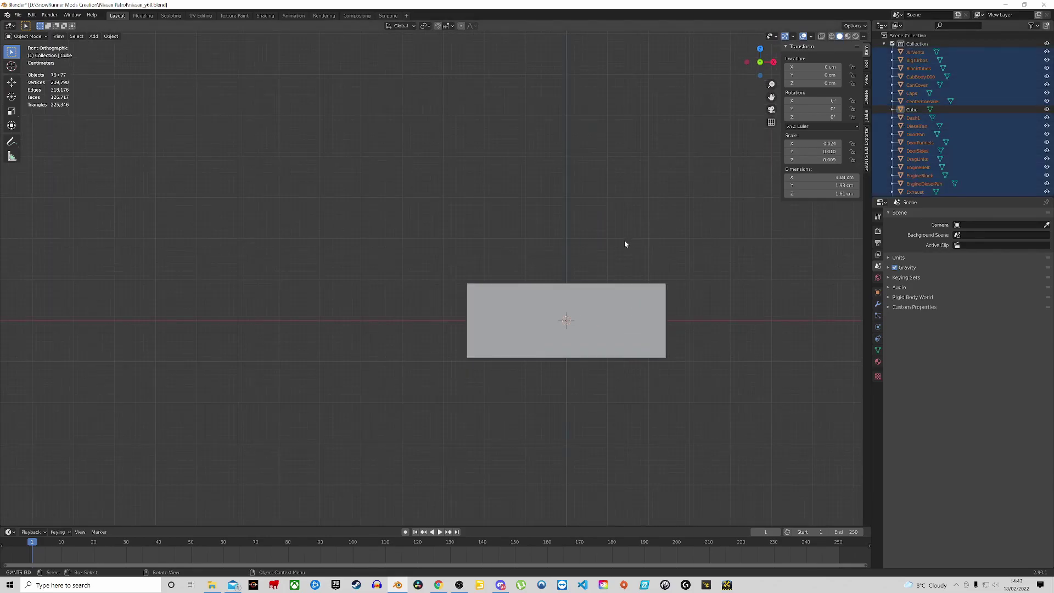
key("alt+a")
left_click(568, 320)
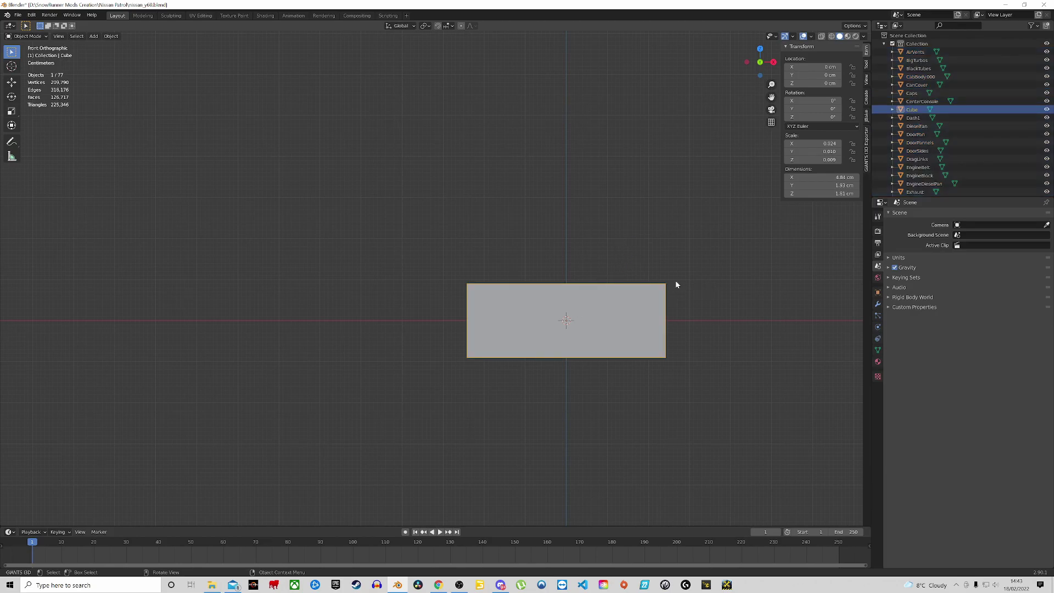
key("ctrl+i")
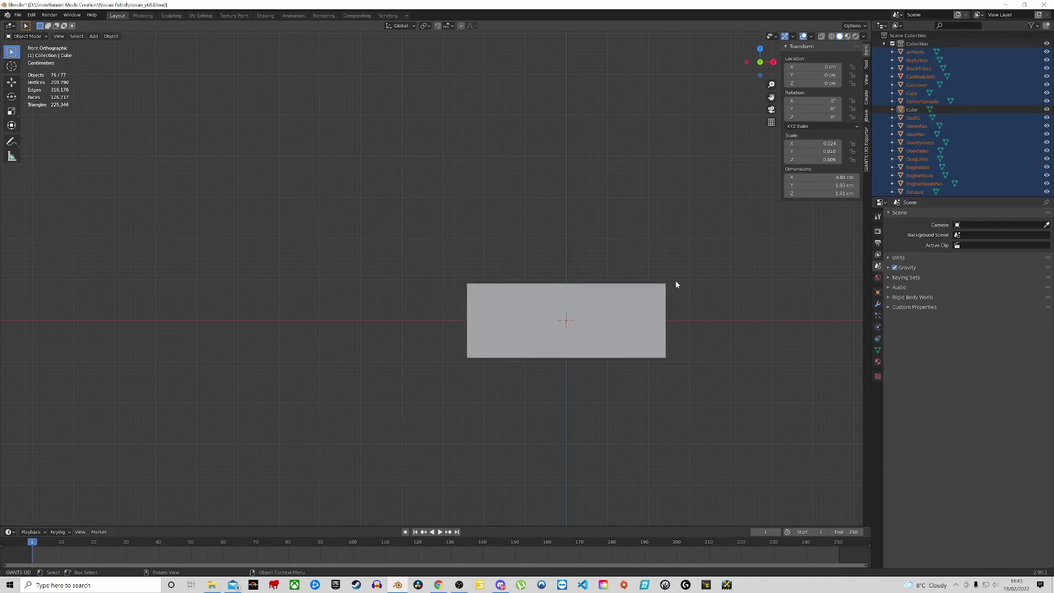
key("KP_Decimal")
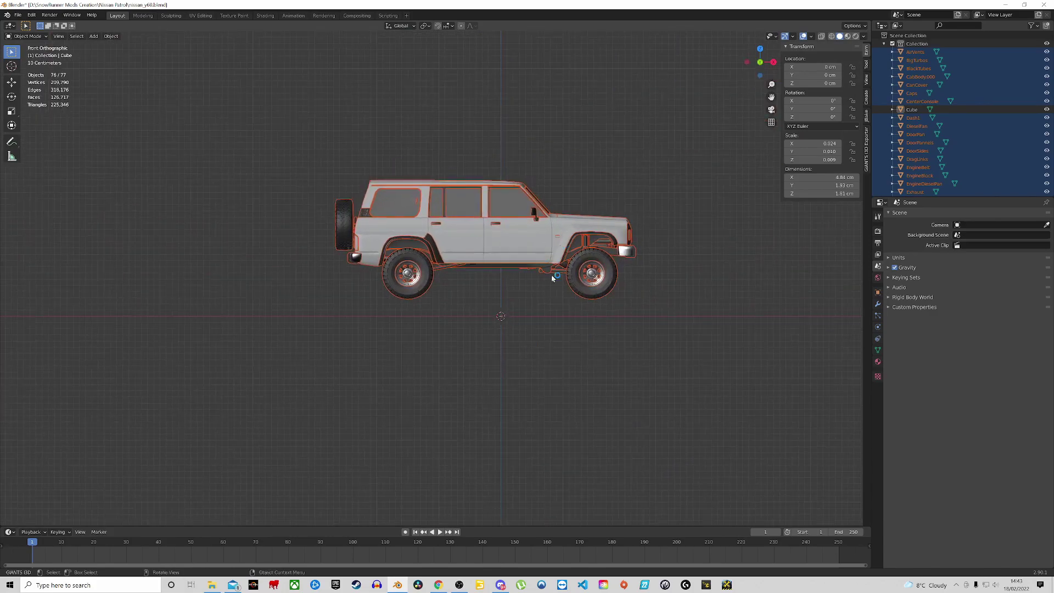
Shrink the selected truck parts in two scaling passes
scroll(567, 278, "up", 5)
scroll(568, 277, "down", 5)
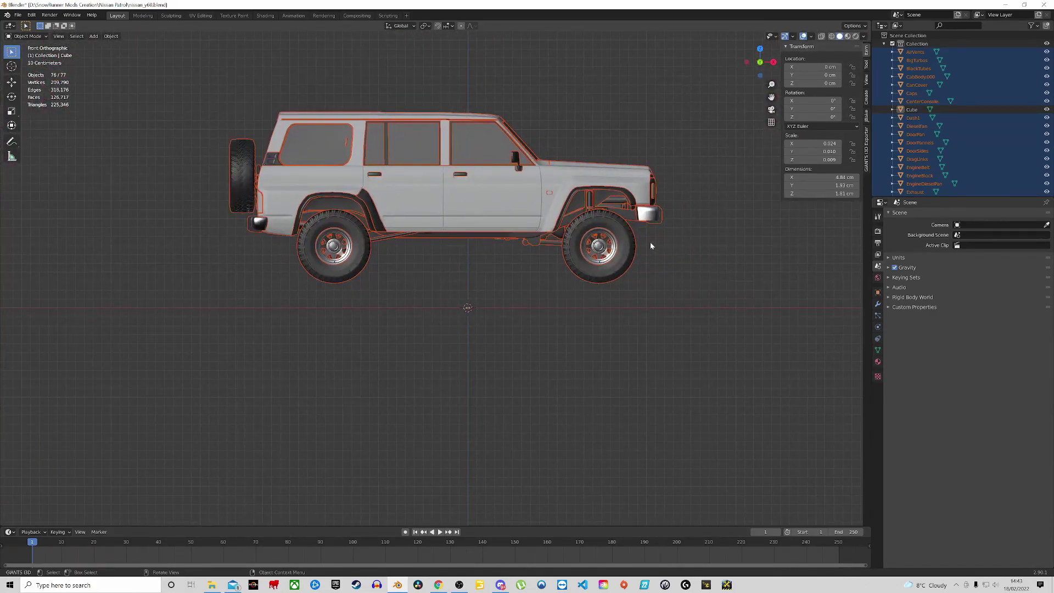
key("s")
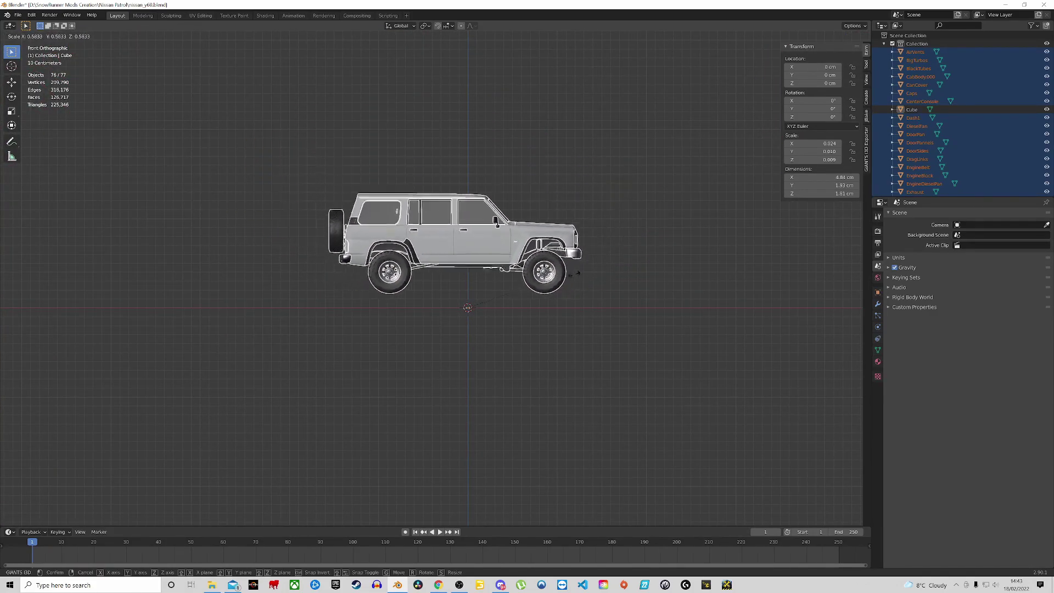
left_click(493, 307)
scroll(479, 306, "up", 6)
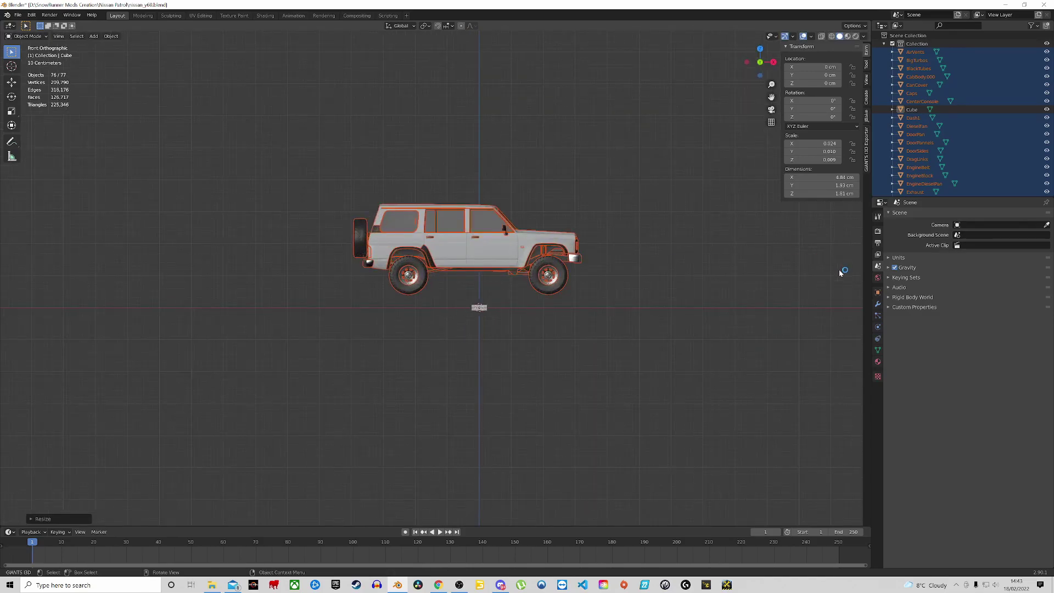
key("s")
left_click(477, 314)
Resize the truck until its length matches the reference box, then select the box
scroll(492, 309, "up", 15)
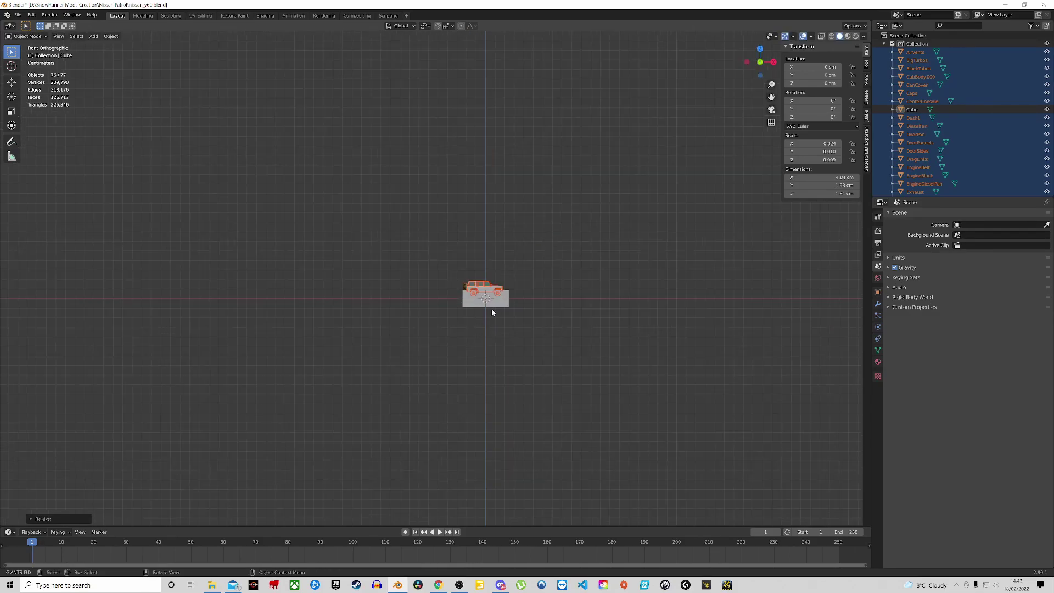
key("s")
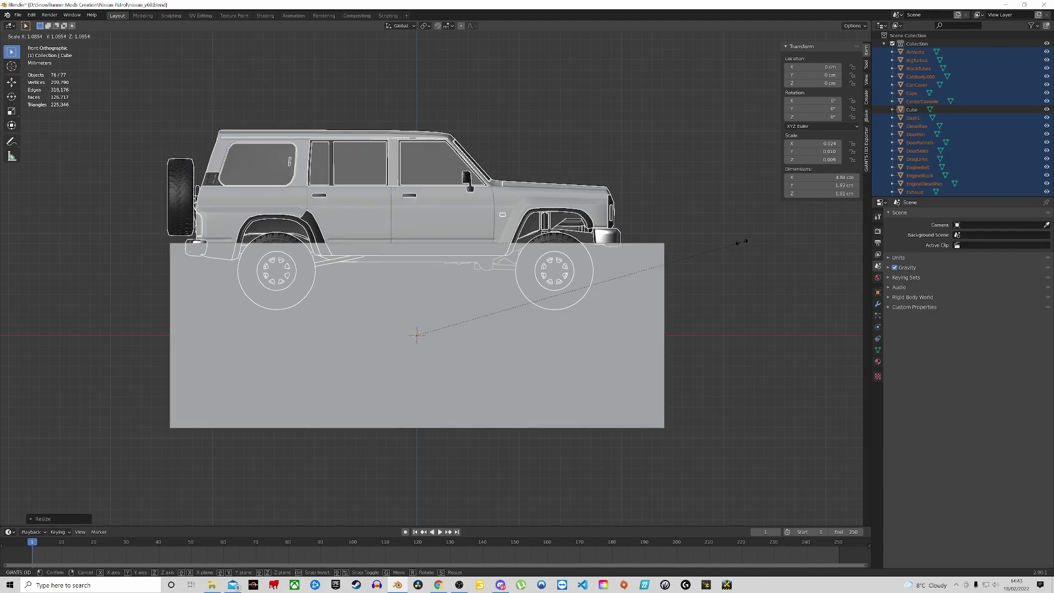
left_click(766, 237)
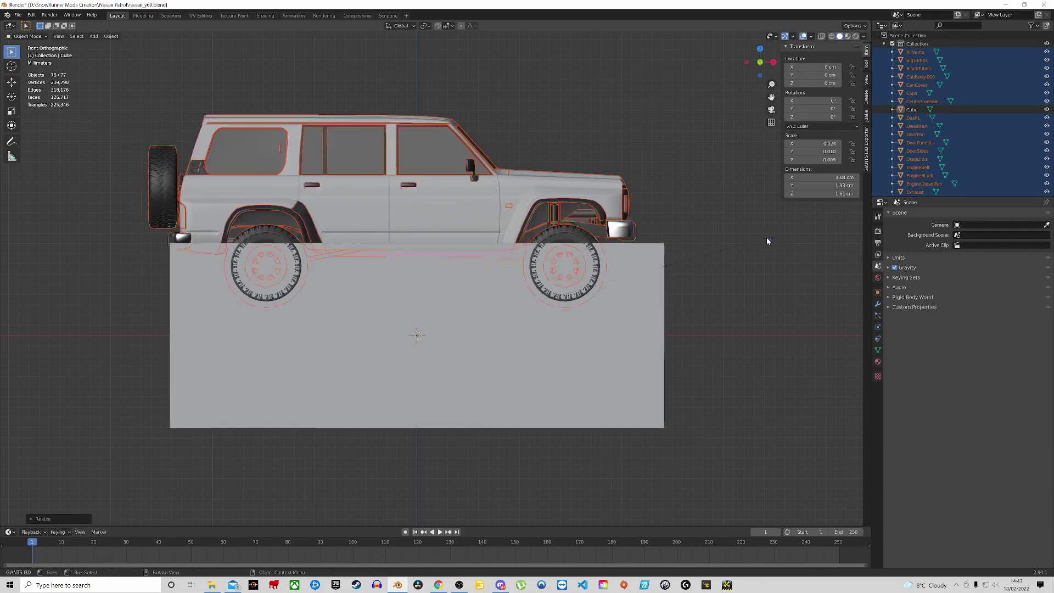
left_click(560, 406)
scroll(549, 411, "down", 4)
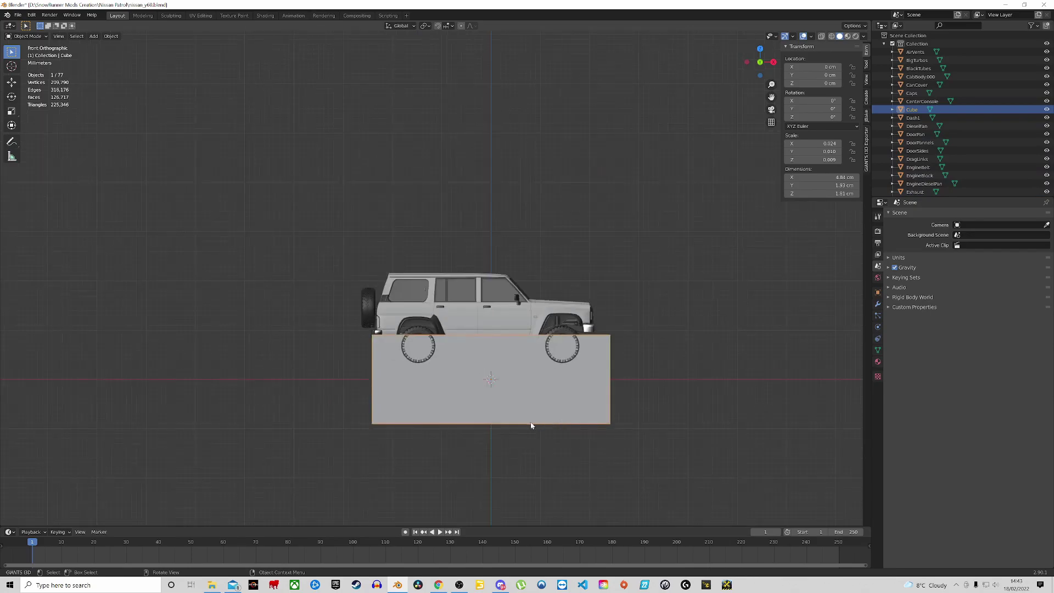
Centre the box in view, enter its Edit Mode and turn on X-ray
middle_click_drag(532, 423, 652, 315, "shift")
scroll(681, 333, "up", 3)
scroll(680, 333, "up", 1)
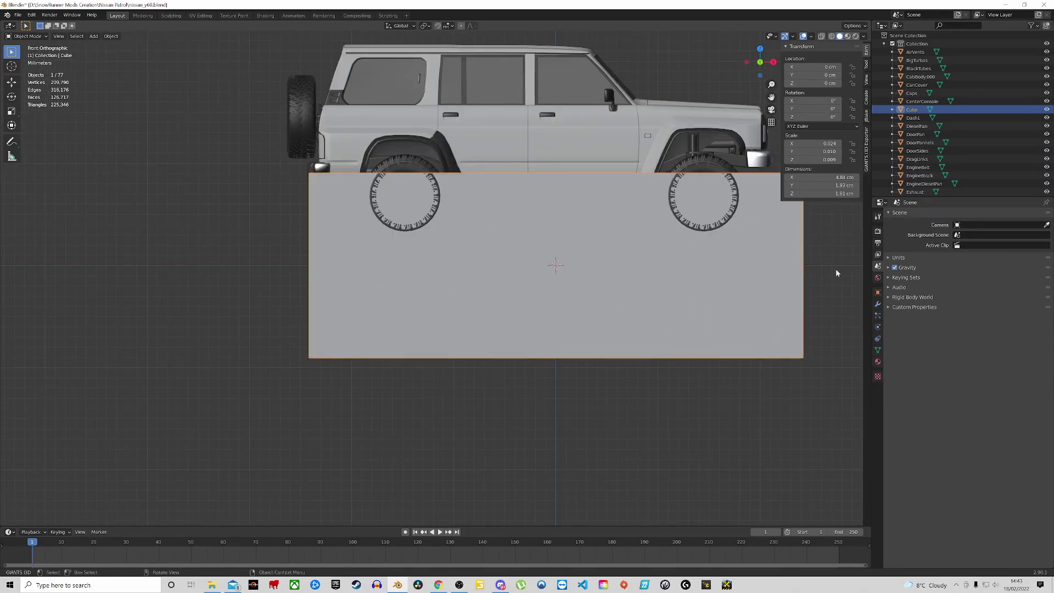
scroll(414, 264, "down", 3)
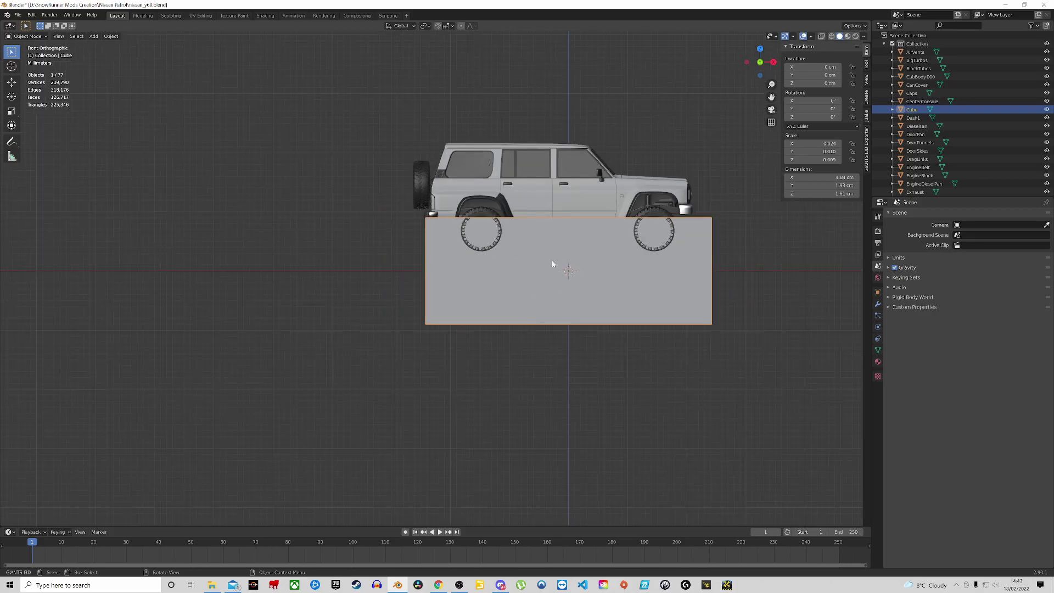
middle_click_drag(551, 264, 456, 249, "shift")
key("Tab")
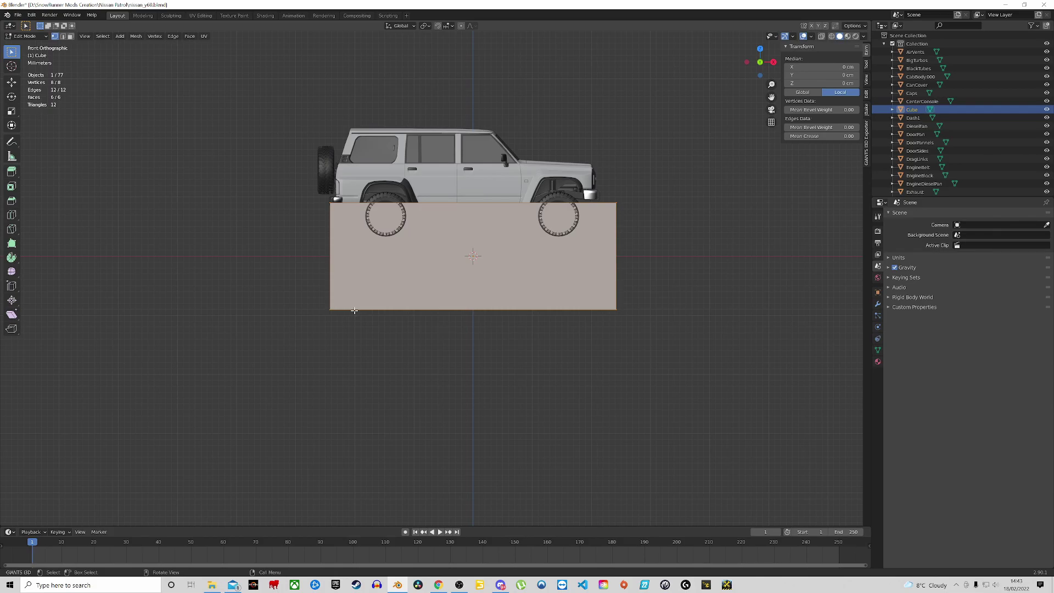
key("alt+z")
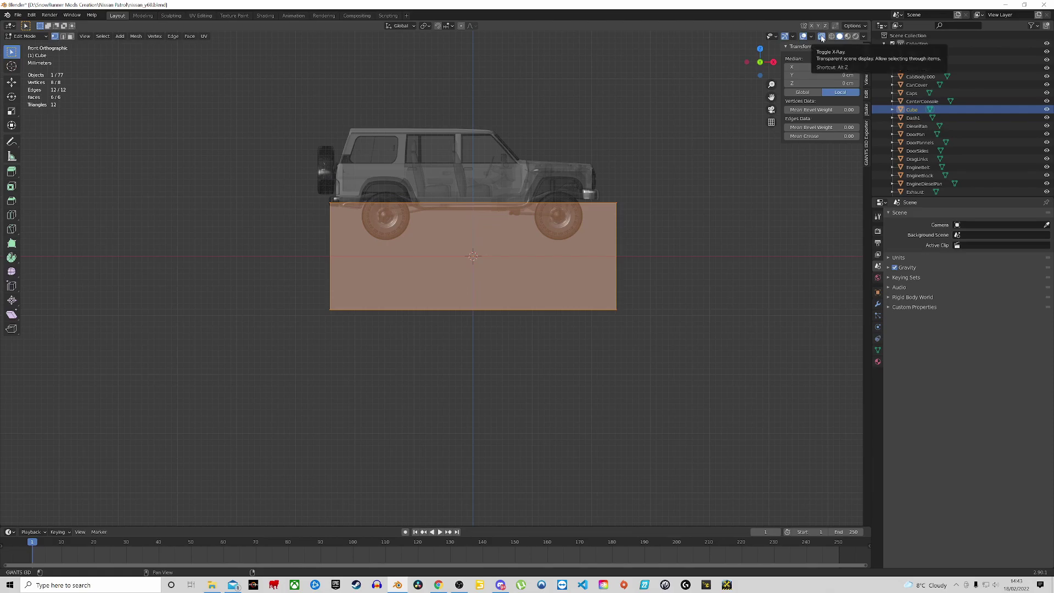
Snap the 3D cursor to the box's bottom face, then return to Object Mode
left_click(299, 337)
left_click_drag(301, 289, 664, 335)
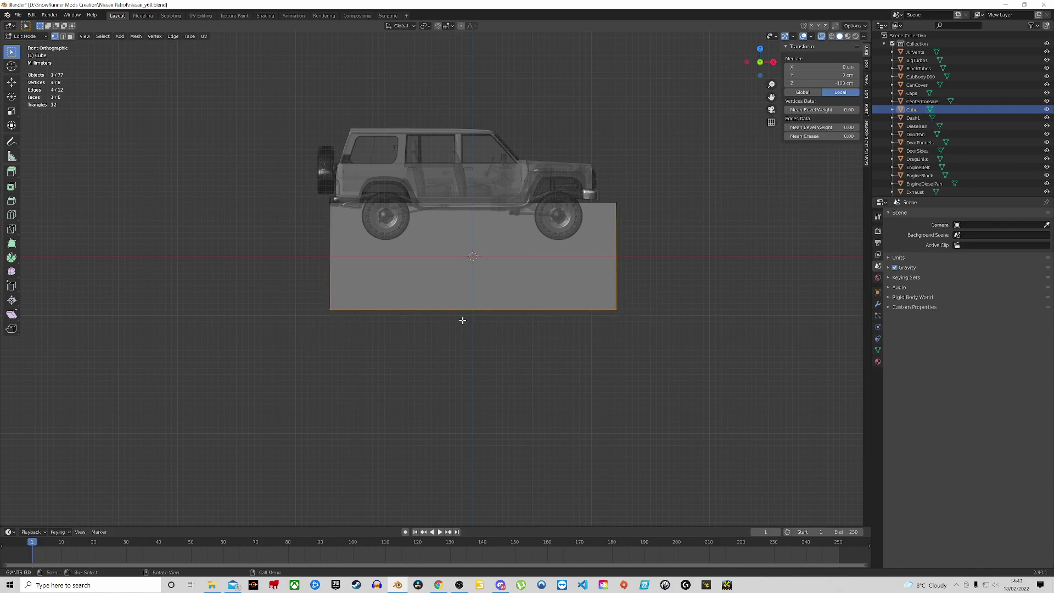
key("shift+s")
key("shift+s")
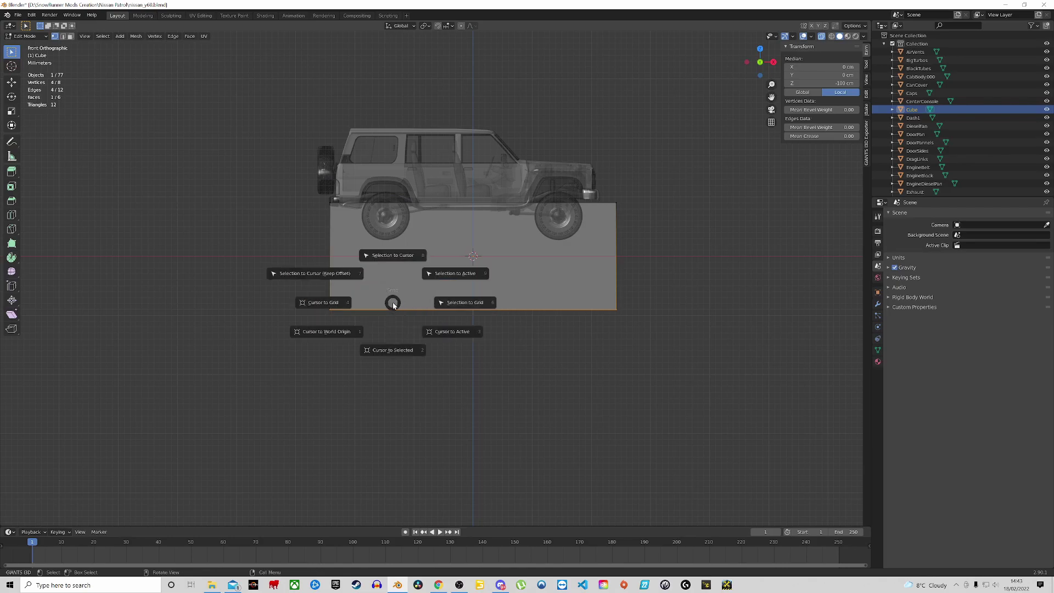
left_click(393, 351)
middle_click_drag(343, 312, 420, 306)
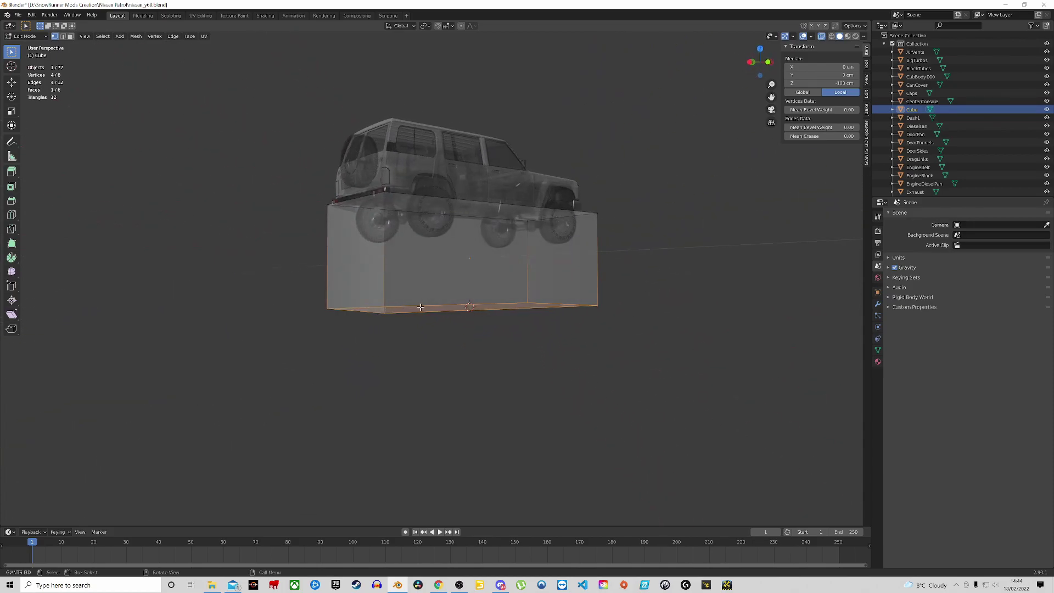
key("KP_1")
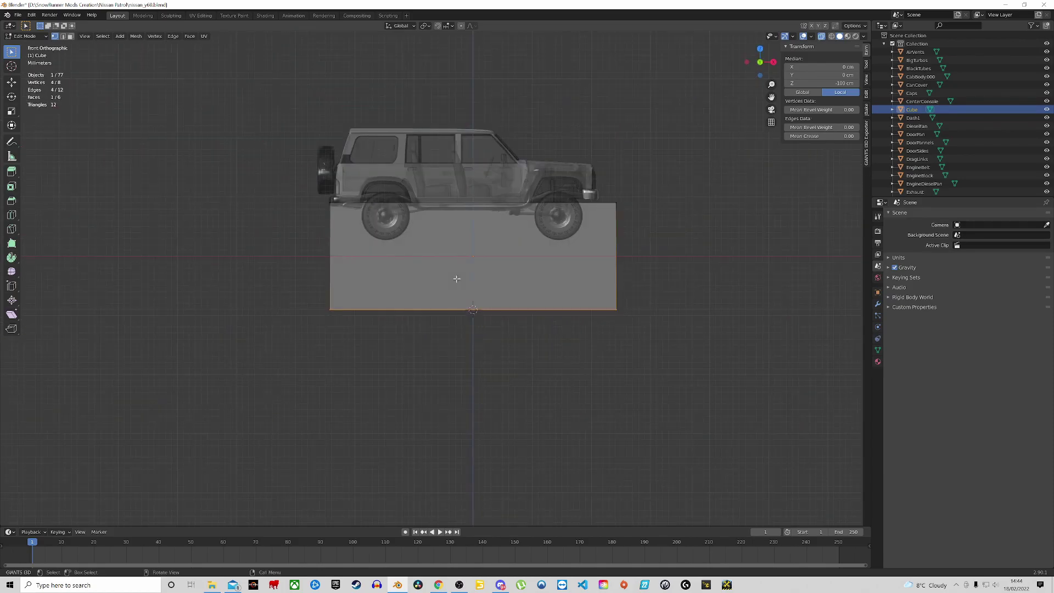
key("Tab")
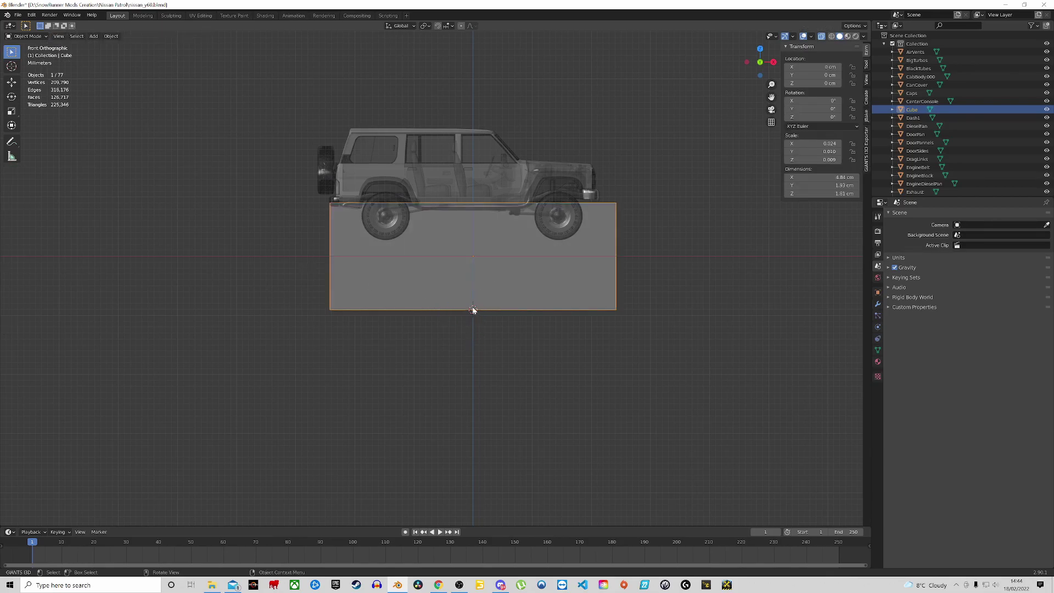
Set the reference box's origin to the 3D cursor at its base
left_click(111, 36)
mouse_move(137, 54)
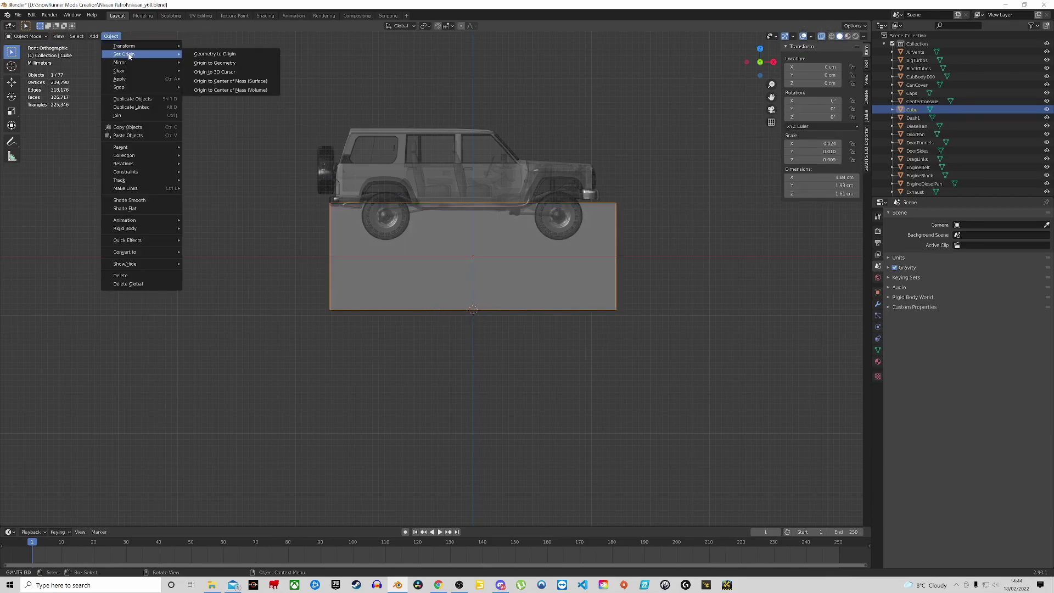
left_click(226, 72)
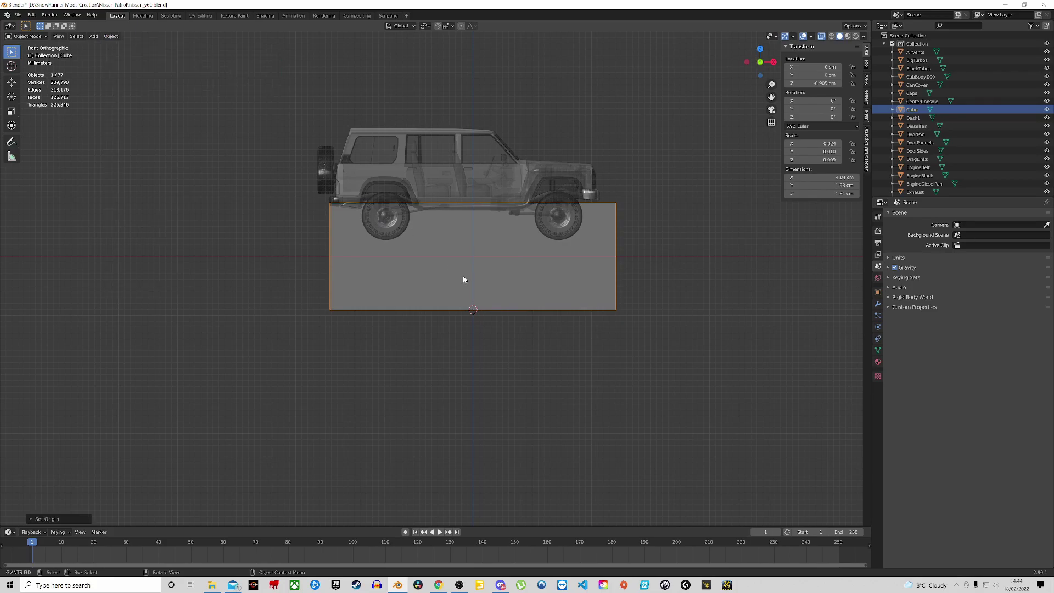
mouse_move(472, 312)
middle_mouse_down()
mouse_move(483, 288)
mouse_move(469, 296)
middle_mouse_up()
middle_click_drag(491, 261, 482, 280)
Clear the box's location to 0, 0, 0 and return to the front view
key("alt+g")
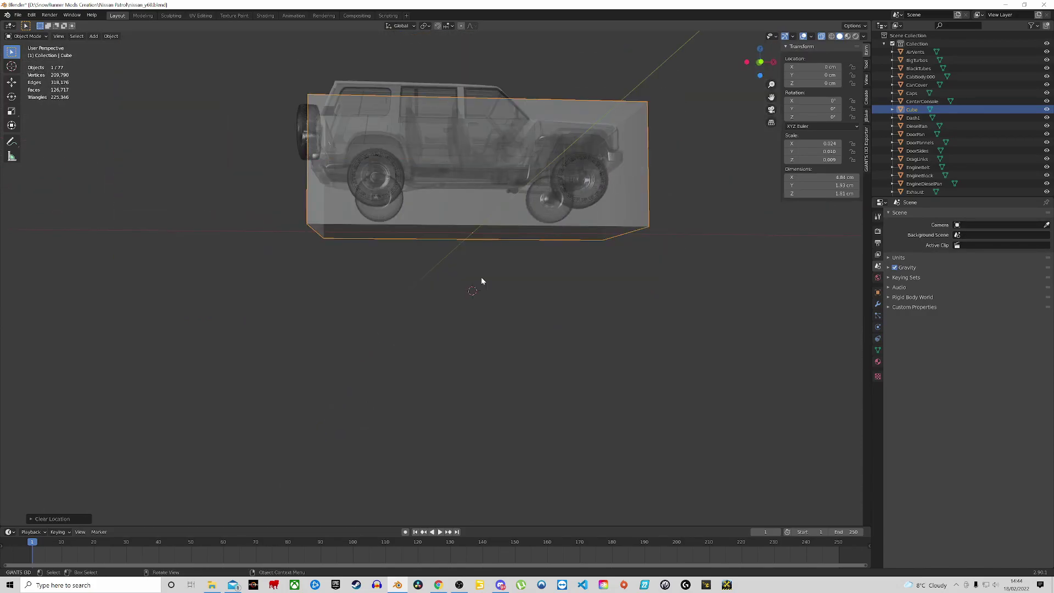
key("KP_1")
scroll(481, 226, "up", 5)
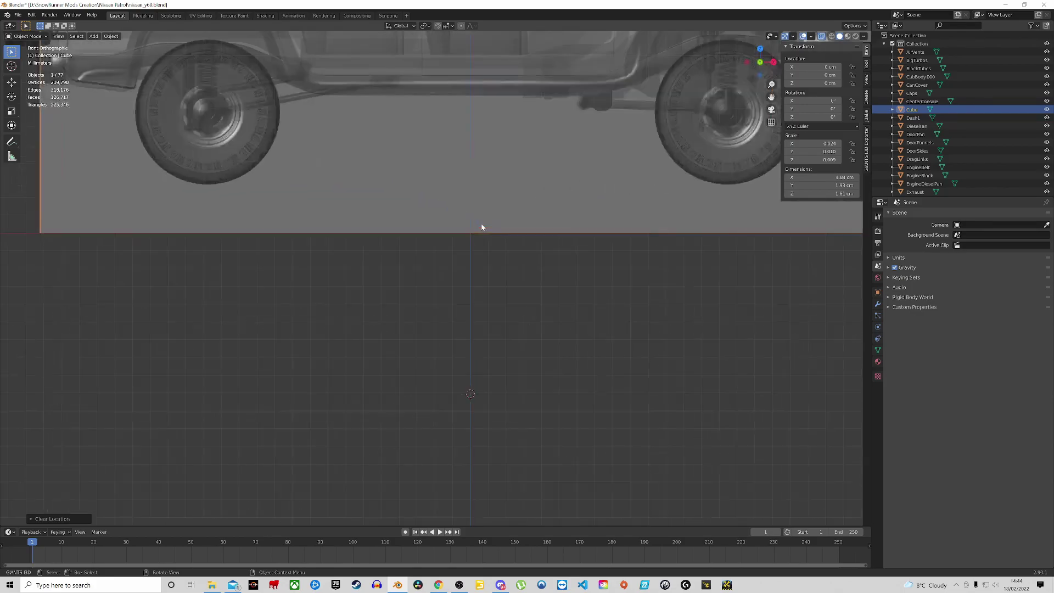
scroll(472, 235, "up", 2)
scroll(474, 230, "down", 3)
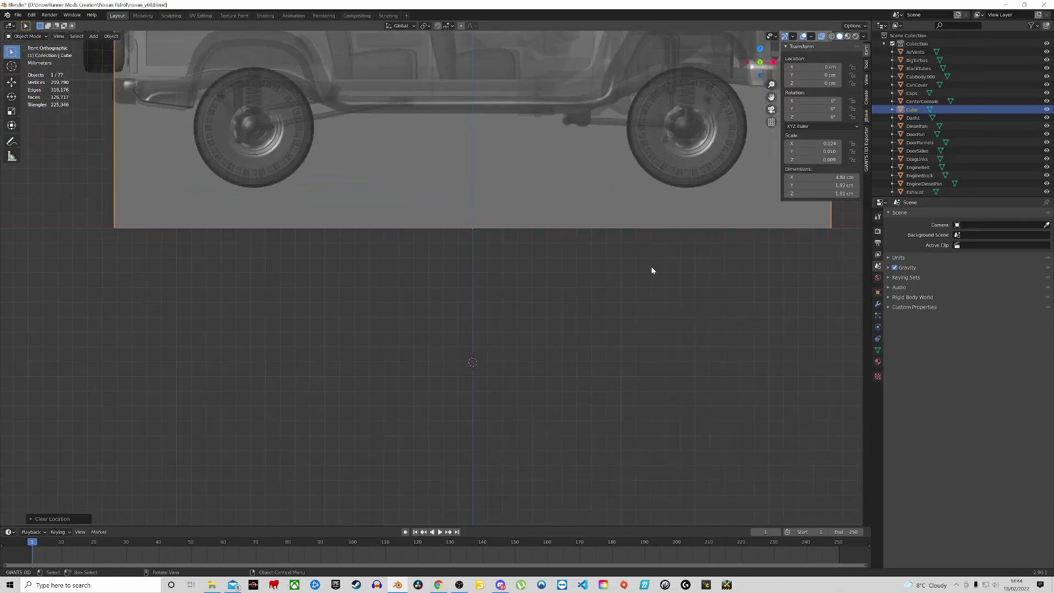
scroll(487, 235, "up", 4)
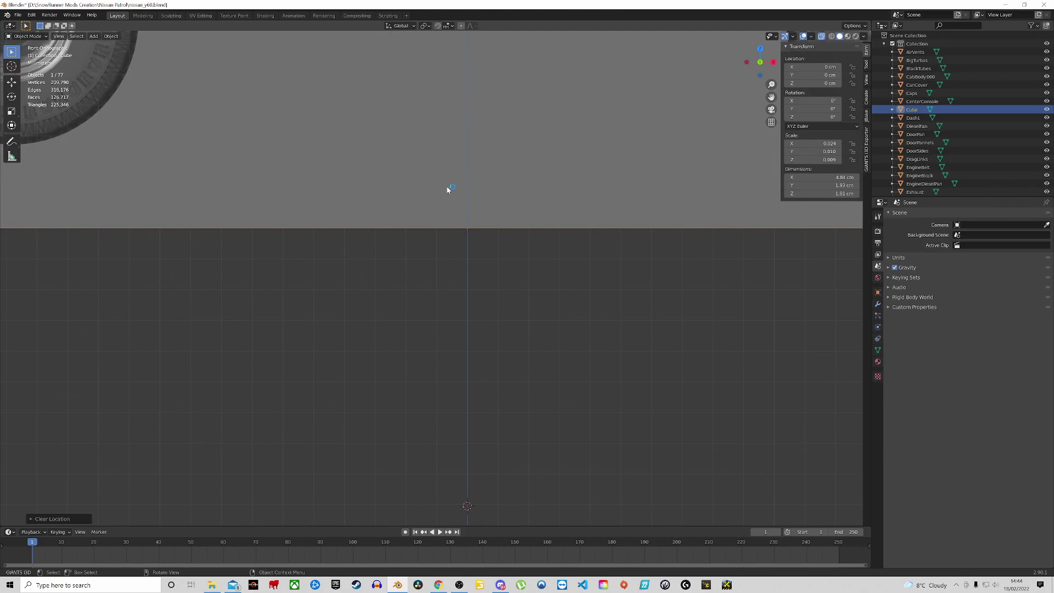
scroll(448, 189, "down", 8)
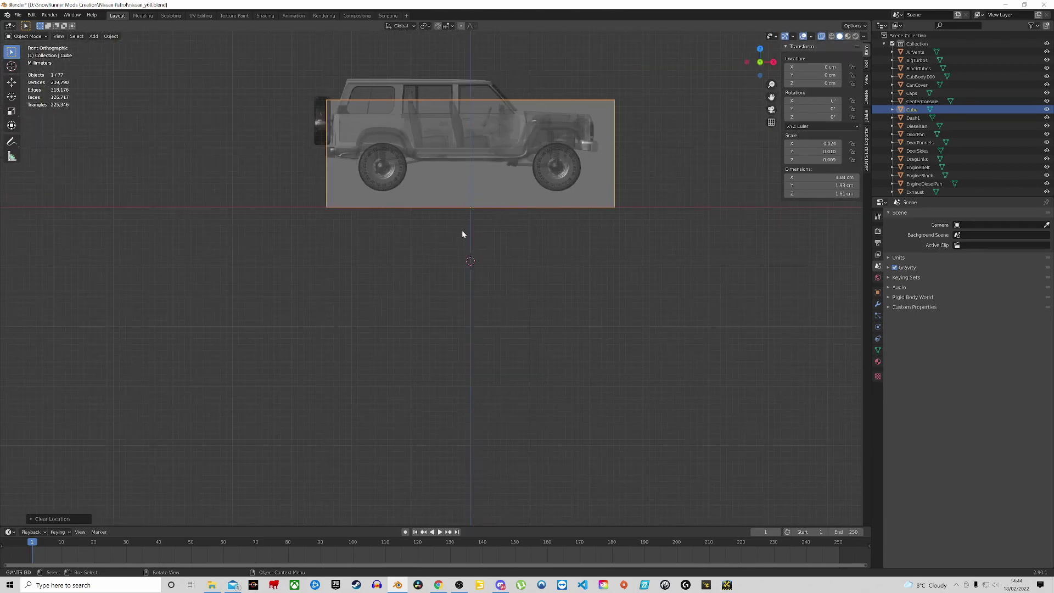
scroll(498, 135, "up", 8)
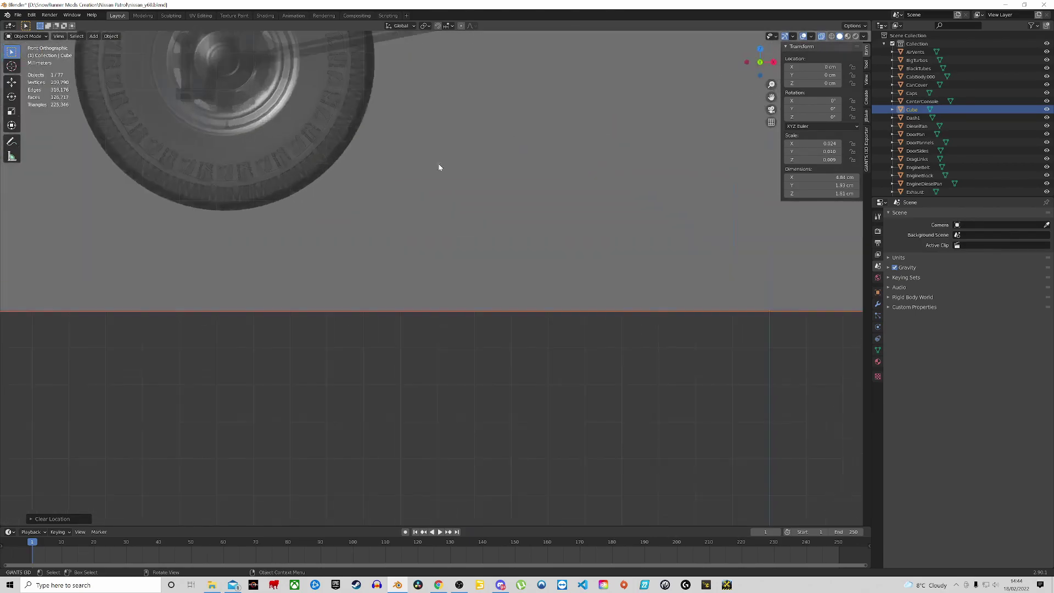
scroll(661, 254, "down", 6)
scroll(661, 253, "down", 6)
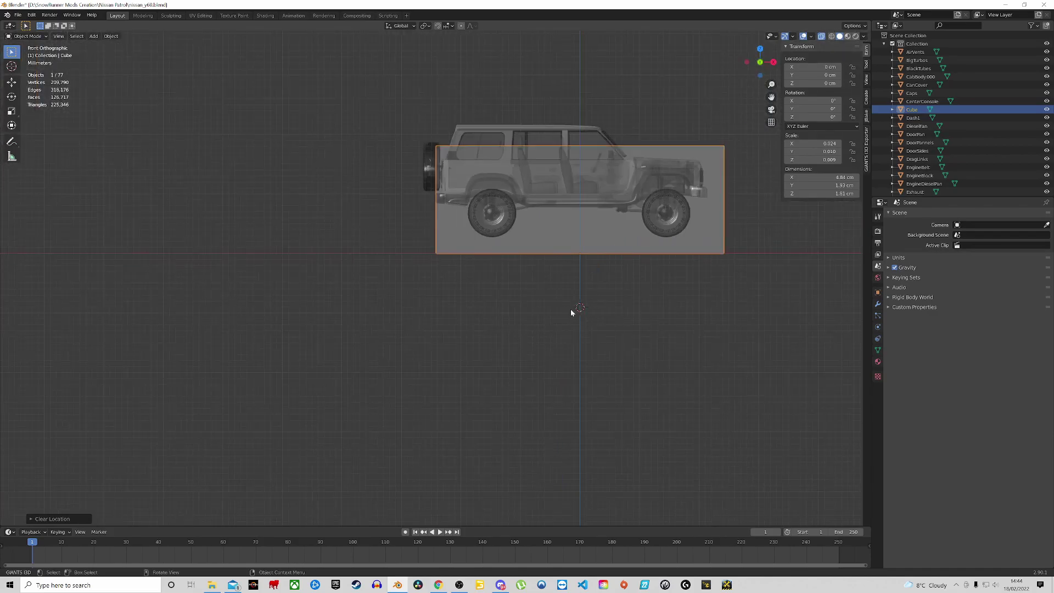
scroll(571, 312, "up", 5)
scroll(547, 216, "down", 5)
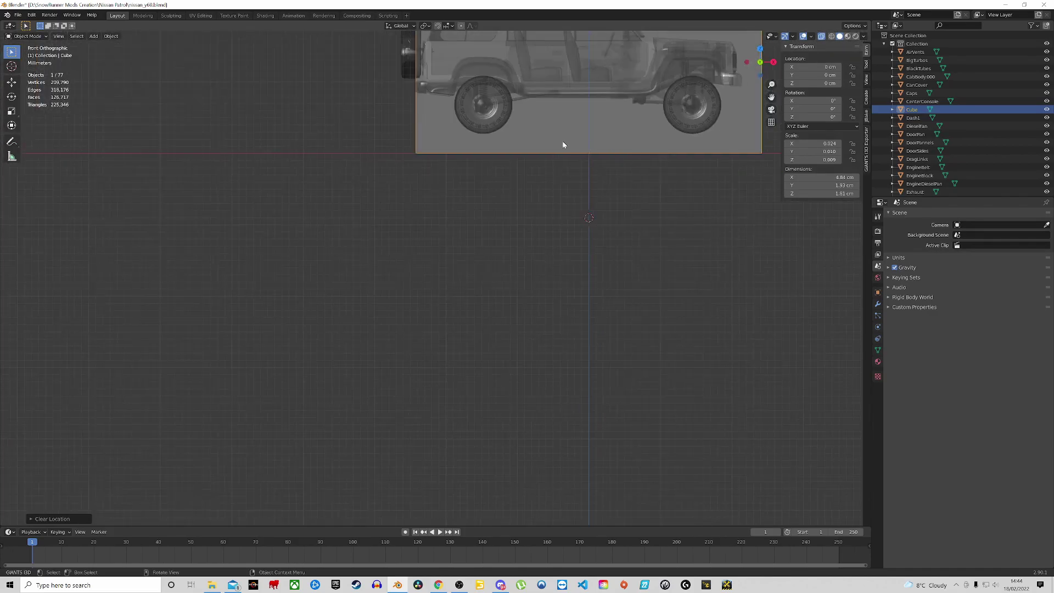
scroll(541, 173, "down", 3)
scroll(542, 173, "up", 5, "shift")
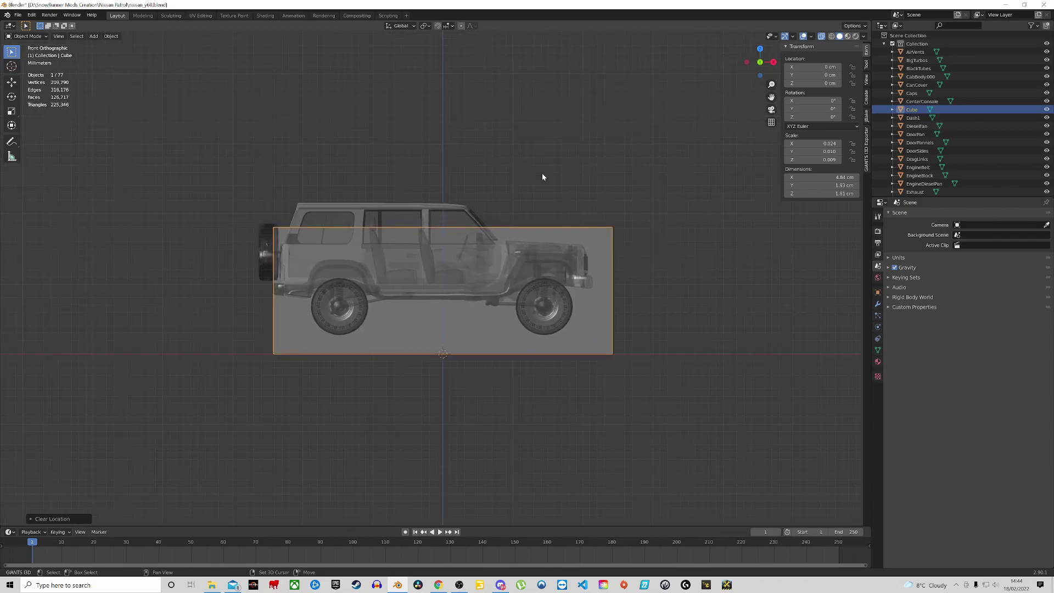
Save nissan_y60.blend and reselect the reference box
left_click(434, 363)
scroll(434, 360, "up", 5)
scroll(433, 360, "down", 5)
key("ctrl+s")
middle_click_drag(419, 287, 502, 237, "shift")
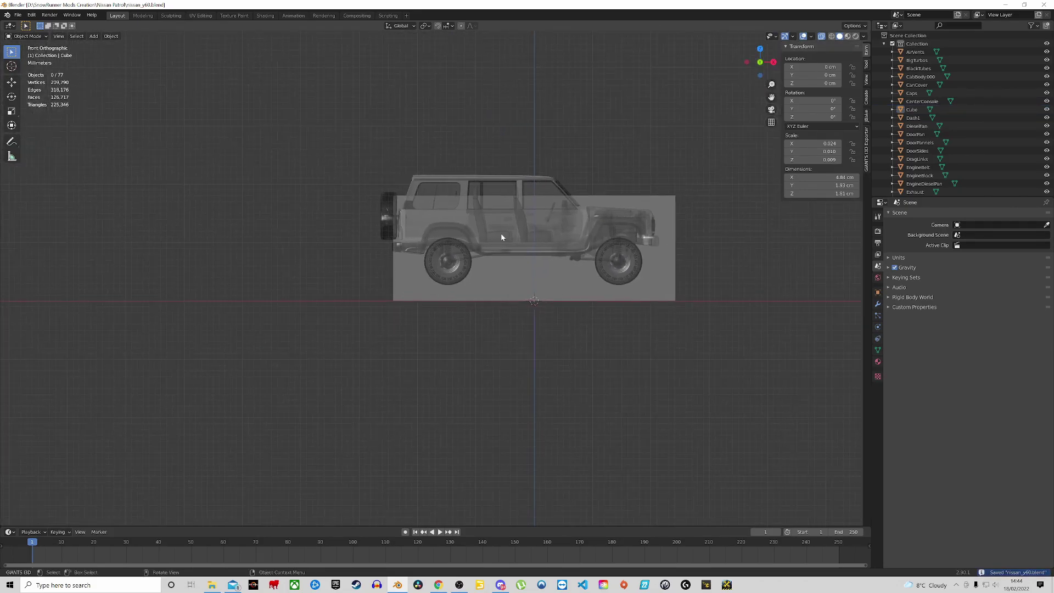
scroll(528, 233, "up", 3)
left_click(529, 342)
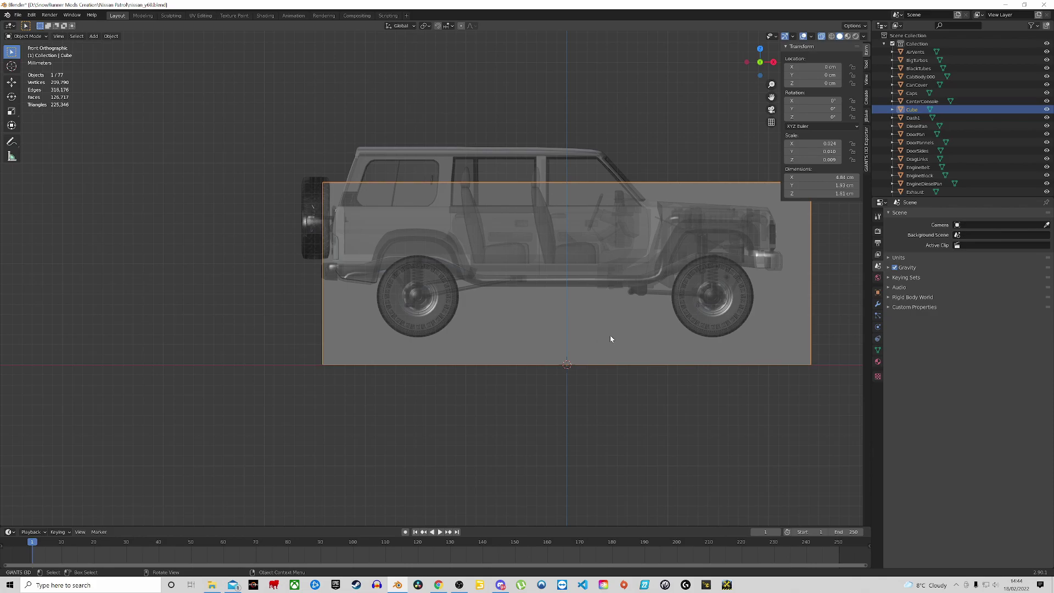
Move all the box's mesh along X so it spans from spare wheel to front bumper
key("Tab")
middle_click_drag(610, 339, 583, 330, "shift")
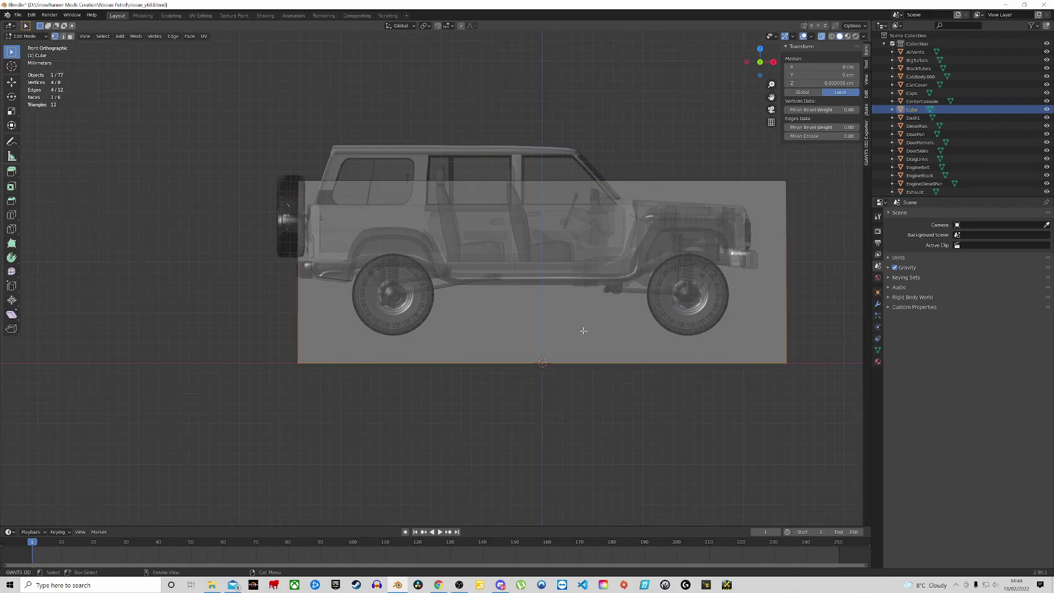
key("a")
key("g")
key("x")
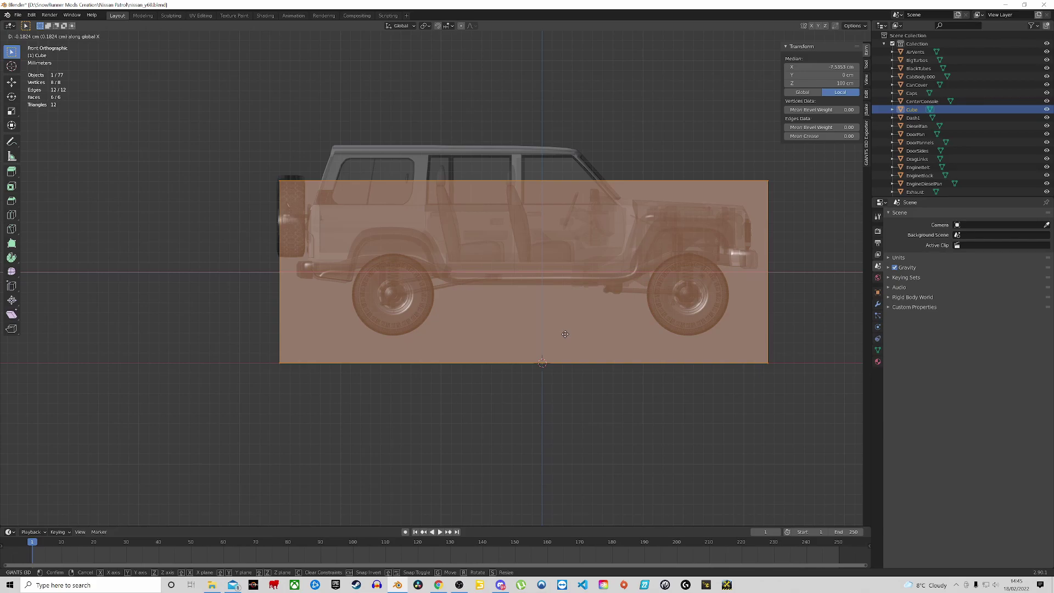
left_click(564, 333)
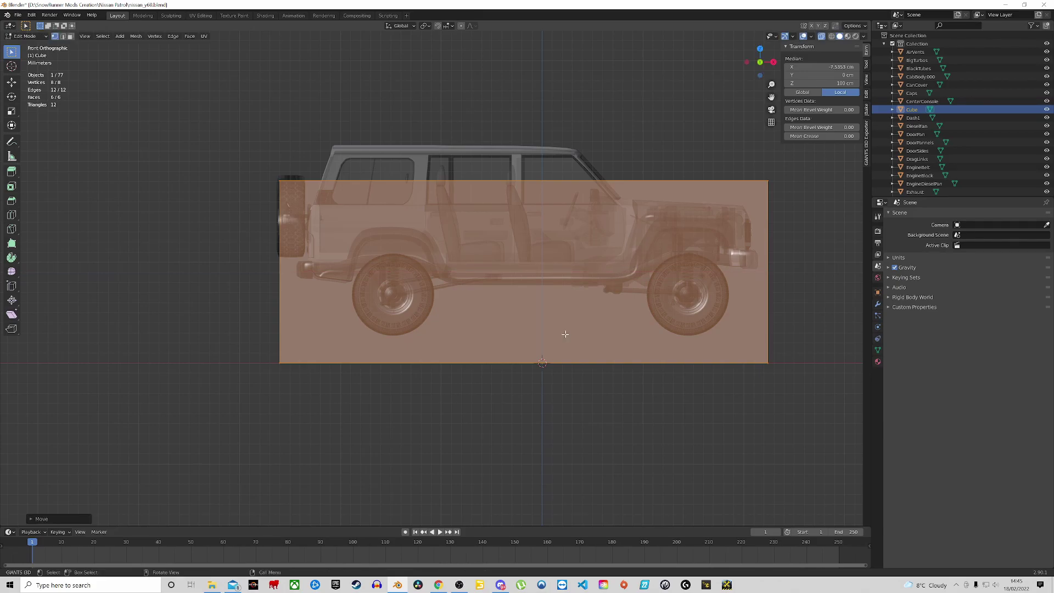
key("Tab")
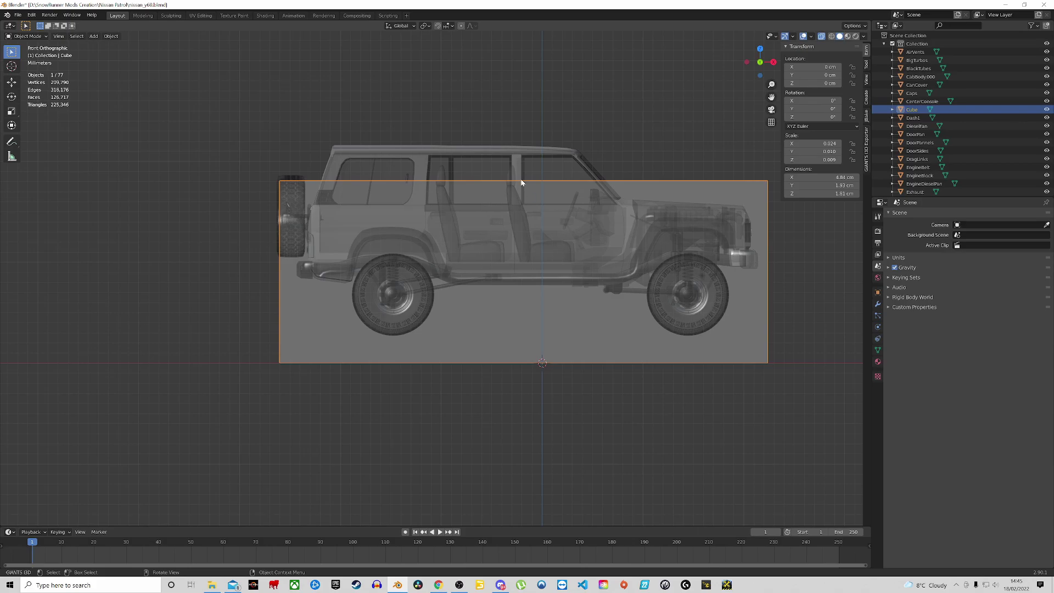
Invert the selection to the car parts and scale them up slightly
key("ctrl+i")
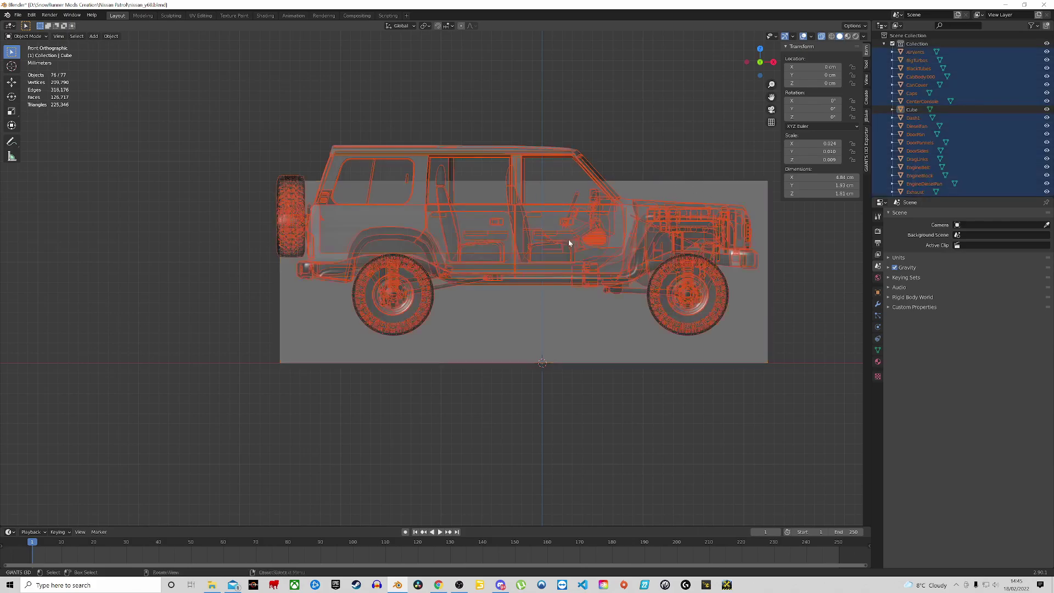
middle_click_drag(589, 238, 593, 208, "shift")
key("s")
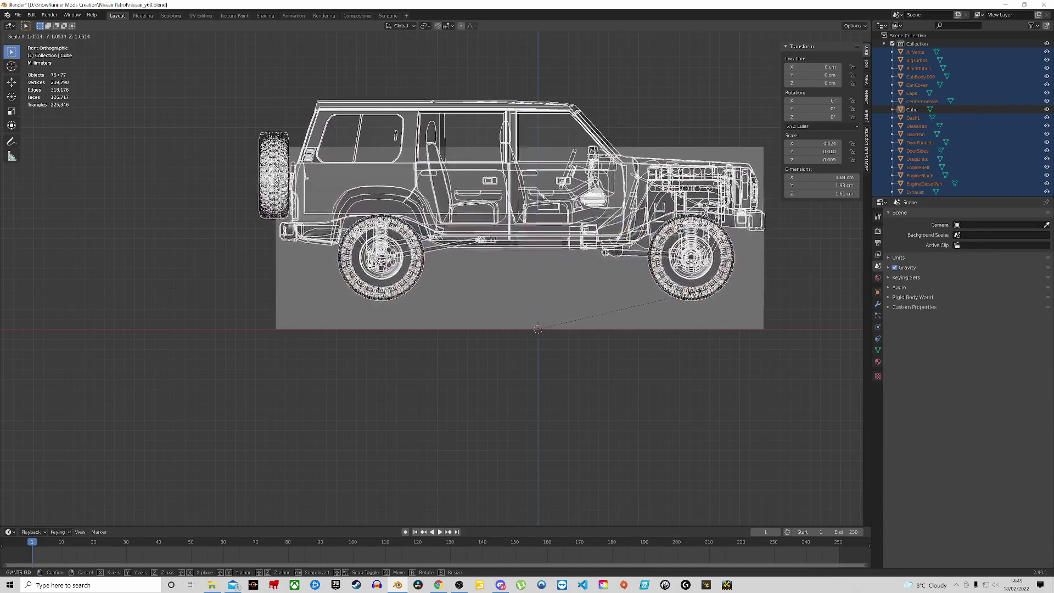
left_click(695, 295)
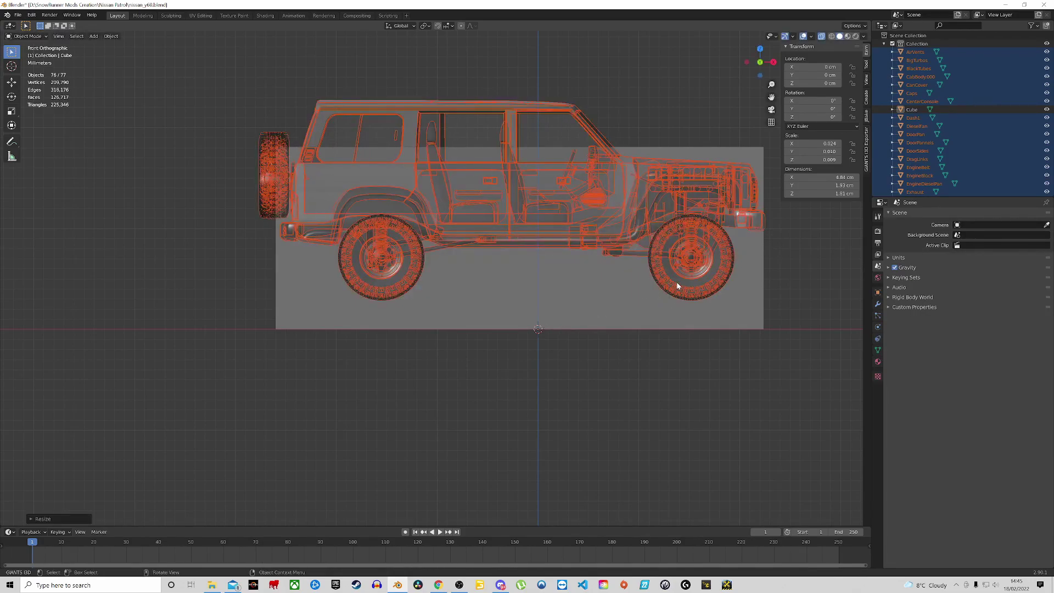
Lower the car along Z in two moves until the wheels rest on the ground line
key("g")
key("z")
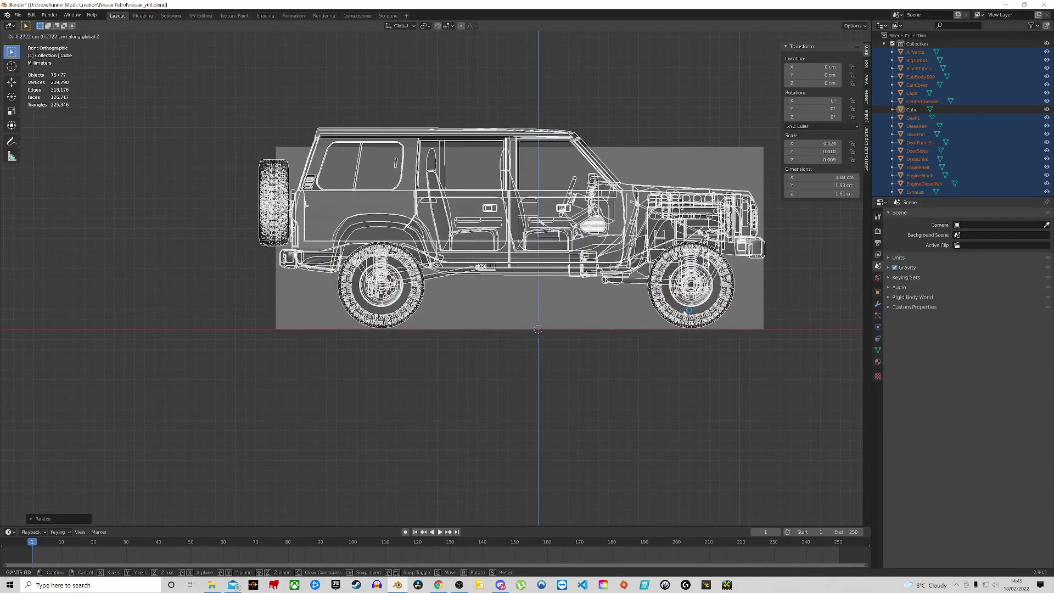
left_click(688, 311)
scroll(698, 315, "up", 10)
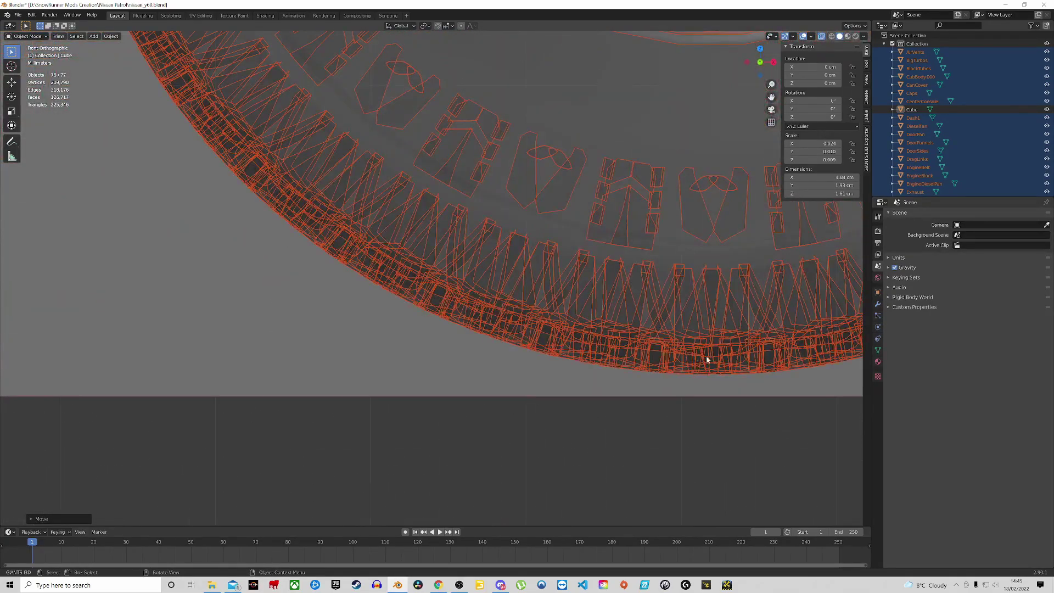
scroll(537, 251, "up", 6)
key("g")
key("z")
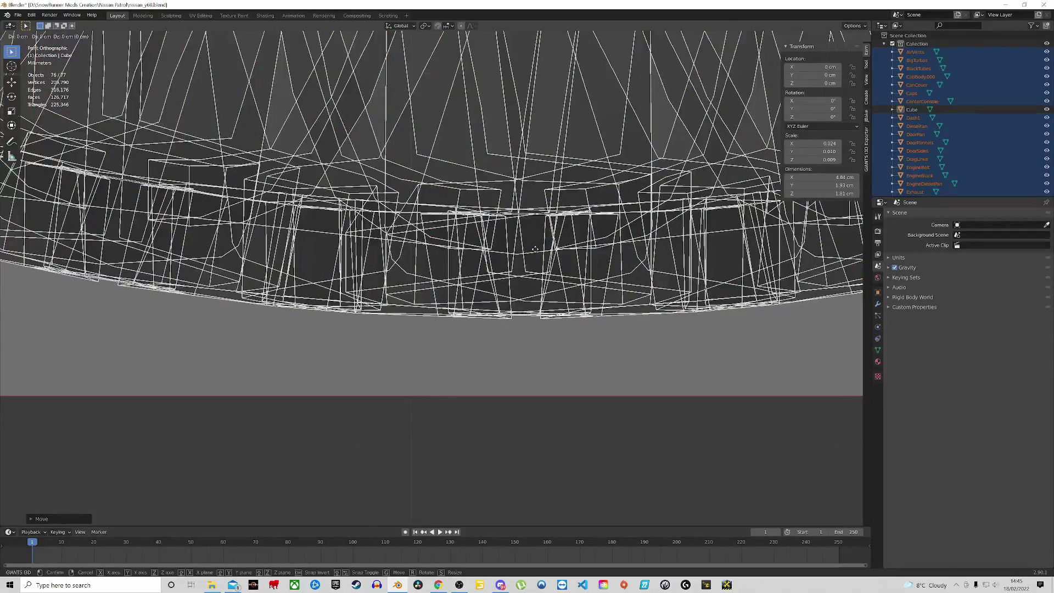
left_click(549, 326)
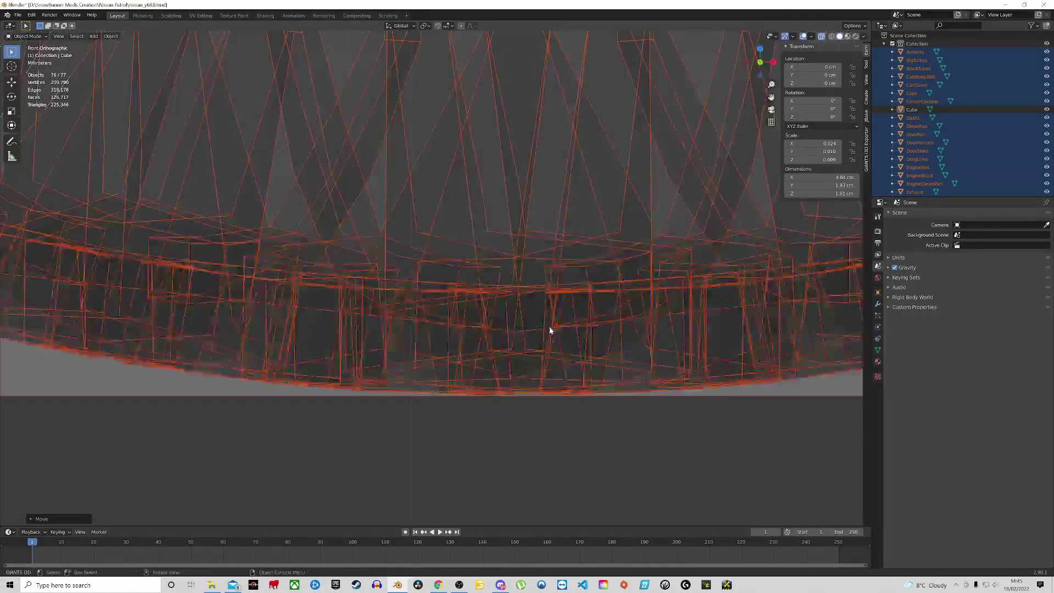
scroll(532, 265, "down", 12)
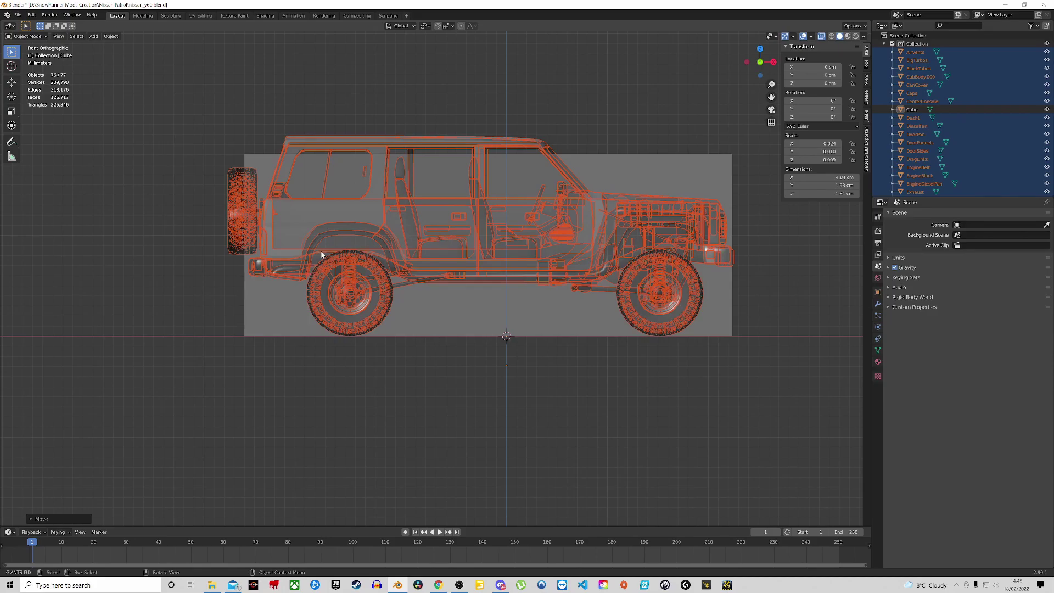
Recentre the view and rescale the car to fill the box's length
middle_click_drag(431, 216, 486, 203, "shift")
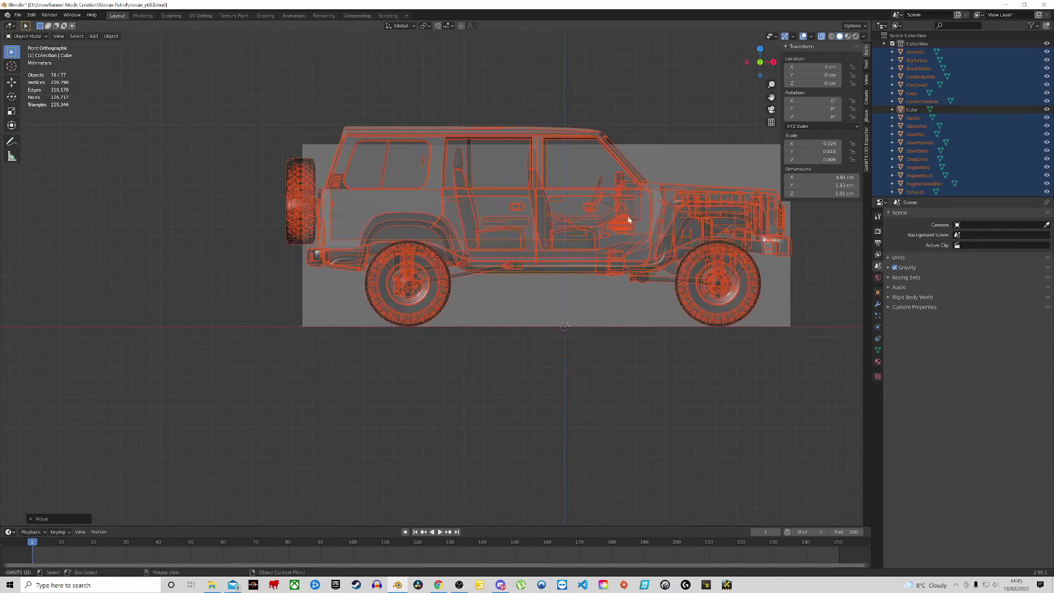
middle_click_drag(565, 242, 494, 238, "shift")
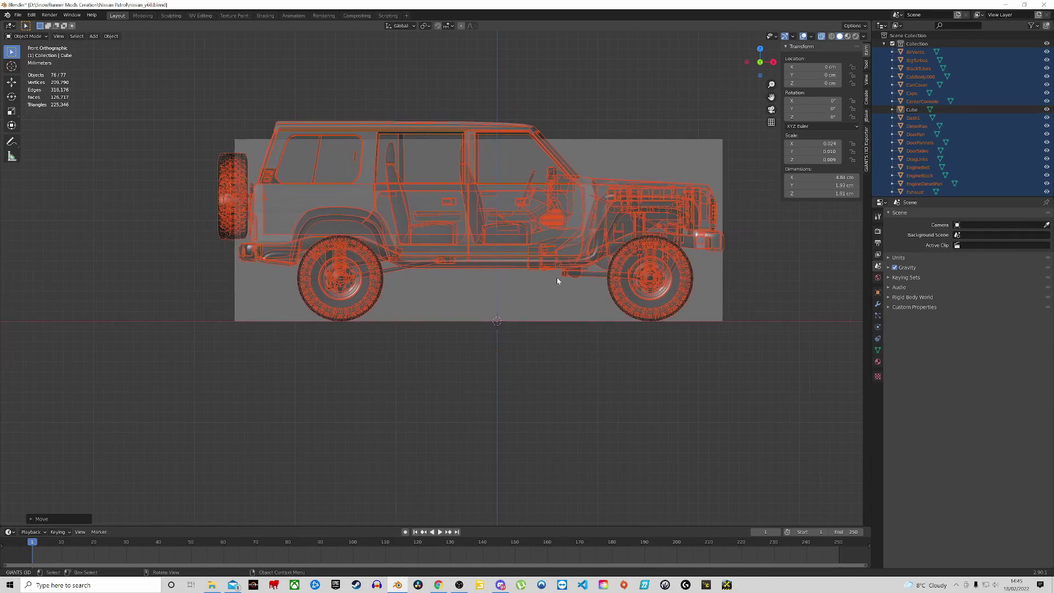
key("s")
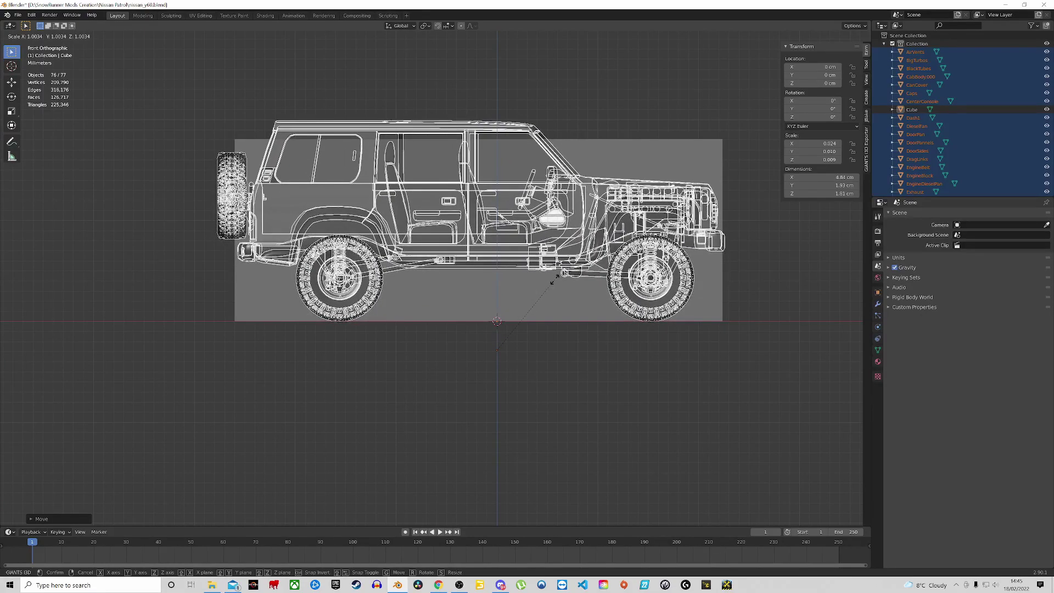
left_click(554, 282)
scroll(737, 239, "up", 10)
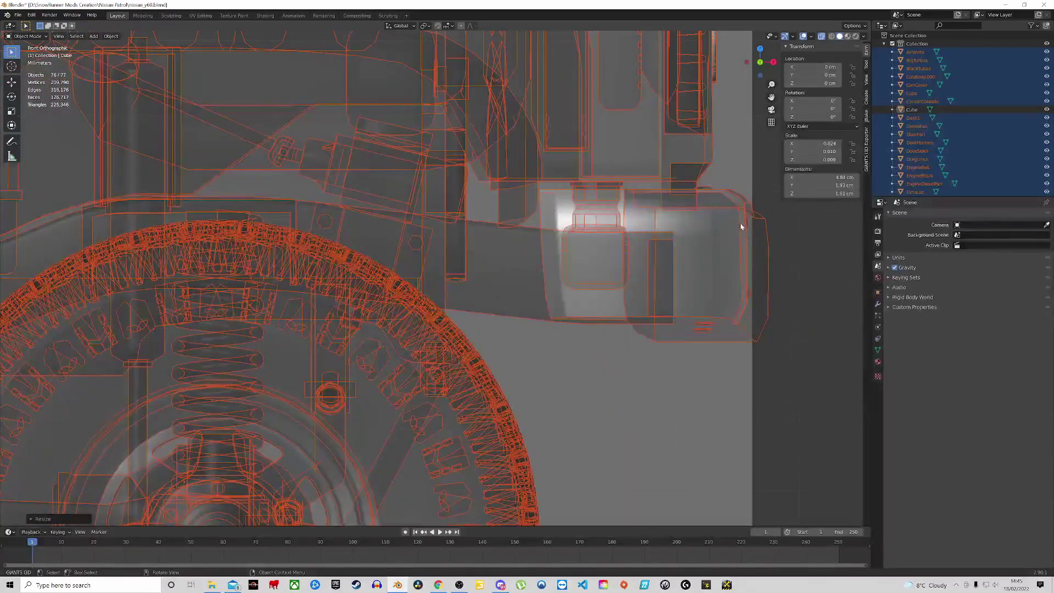
Shift the car sideways, then rescale it to fit the box
key("g")
left_click(723, 233)
scroll(724, 234, "down", 10)
scroll(312, 280, "up", 10)
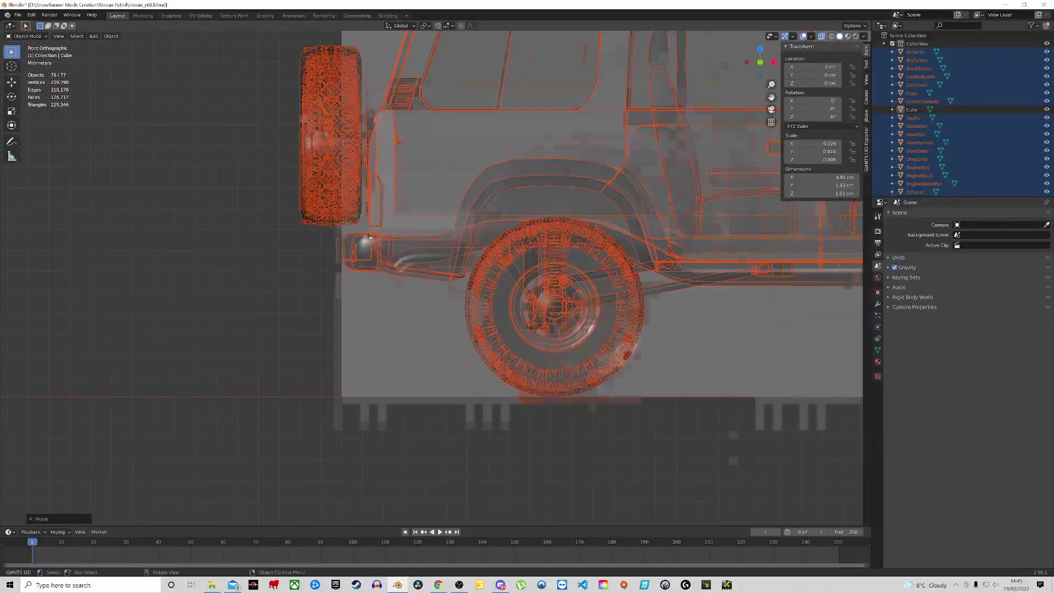
key("g")
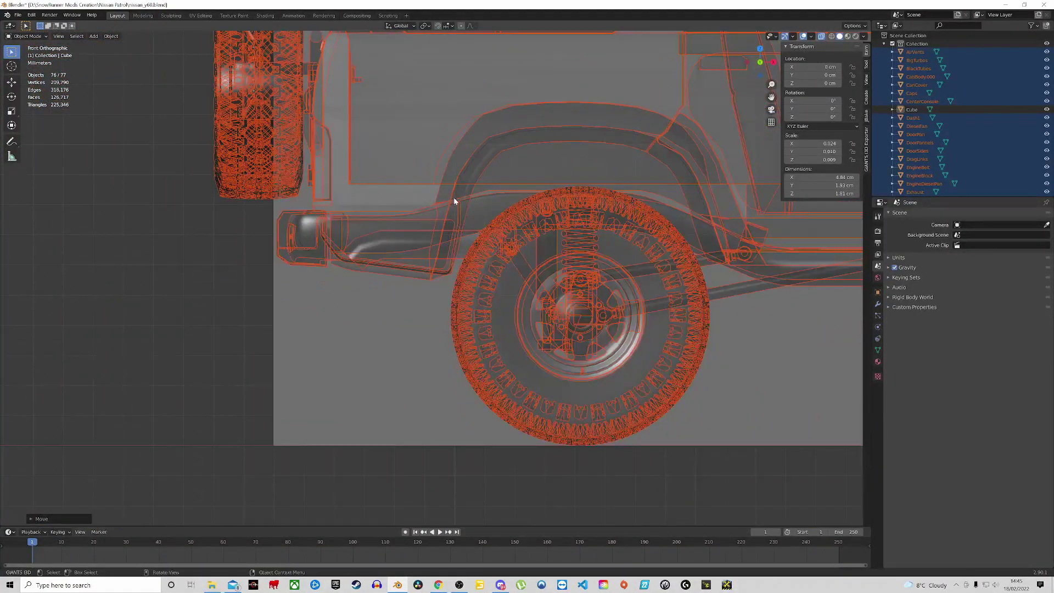
key("s")
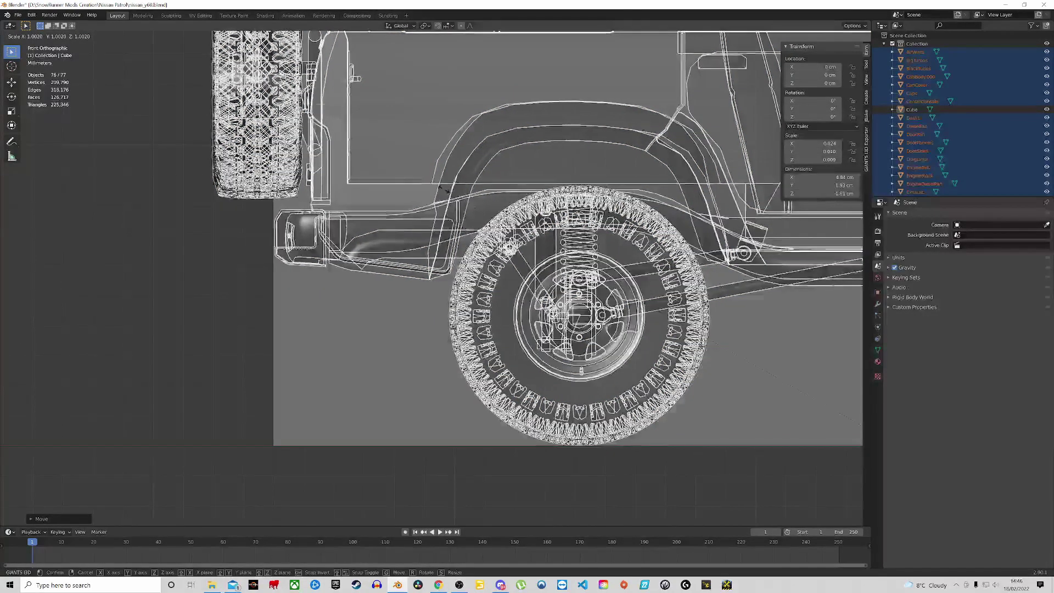
left_click(431, 181)
Inspect the front bumper, wheels and rear against the reference box's ends
scroll(305, 229, "up", 8)
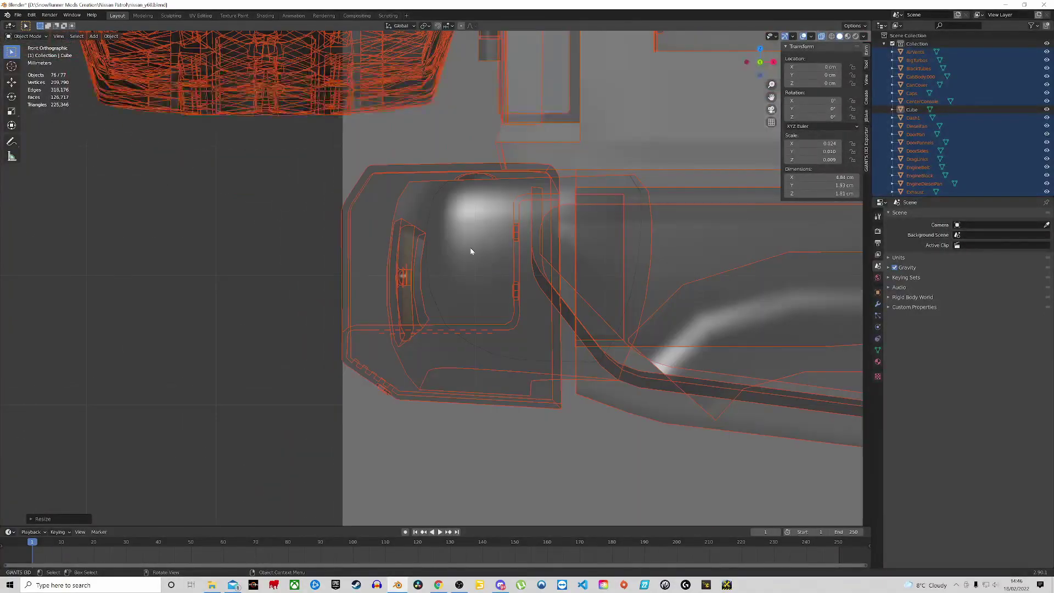
scroll(471, 250, "down", 8)
middle_click_drag(674, 231, 337, 215, "shift")
scroll(406, 227, "up", 5)
scroll(336, 215, "up", 2)
scroll(418, 217, "up", 4)
scroll(546, 216, "down", 12)
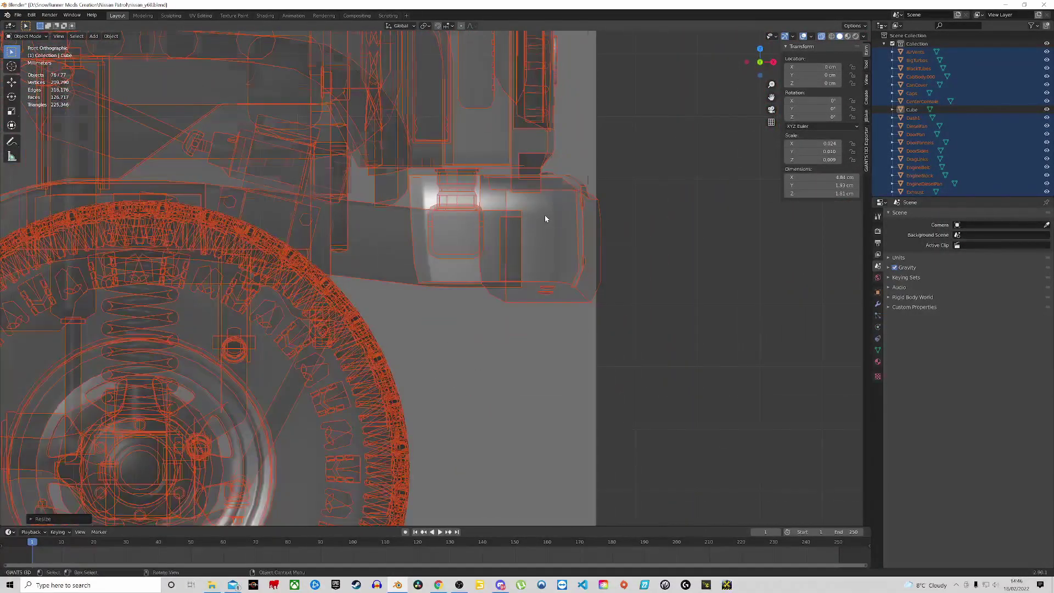
scroll(526, 212, "up", 3)
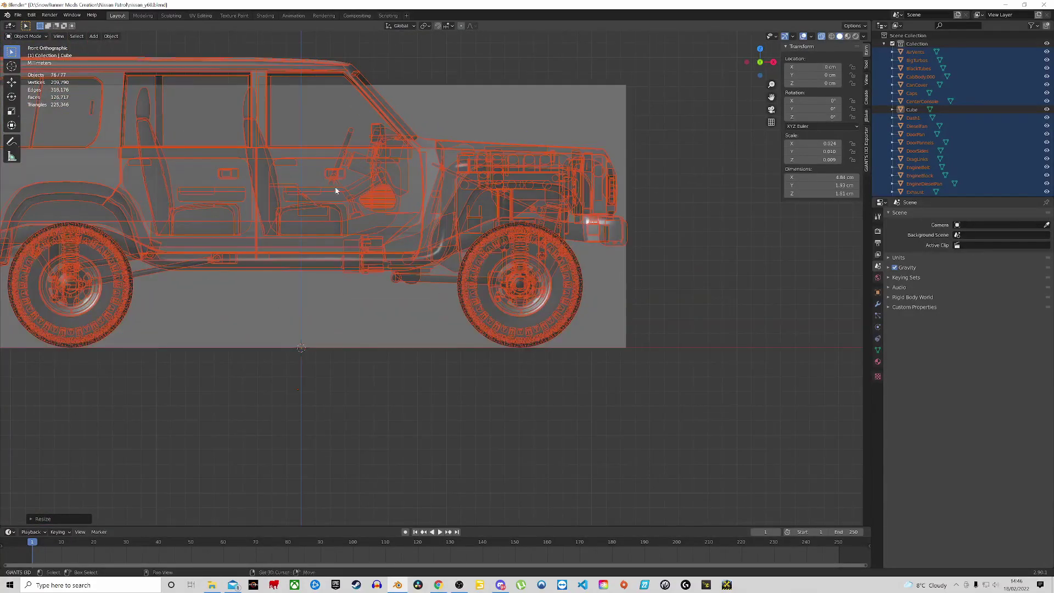
scroll(196, 186, "down", 2)
middle_click_drag(196, 187, 346, 189, "shift")
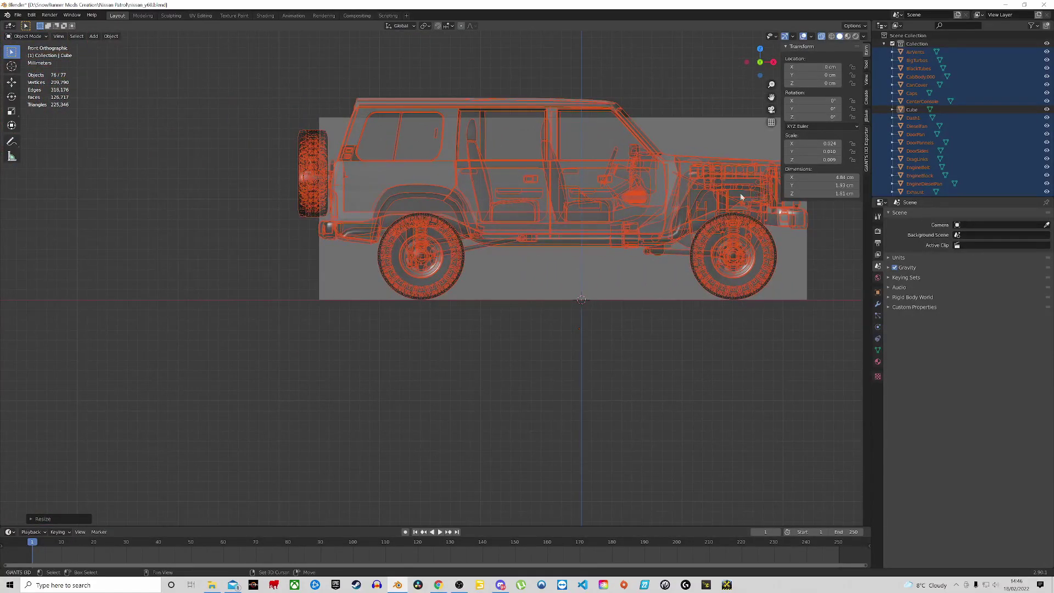
scroll(645, 184, "up", 6)
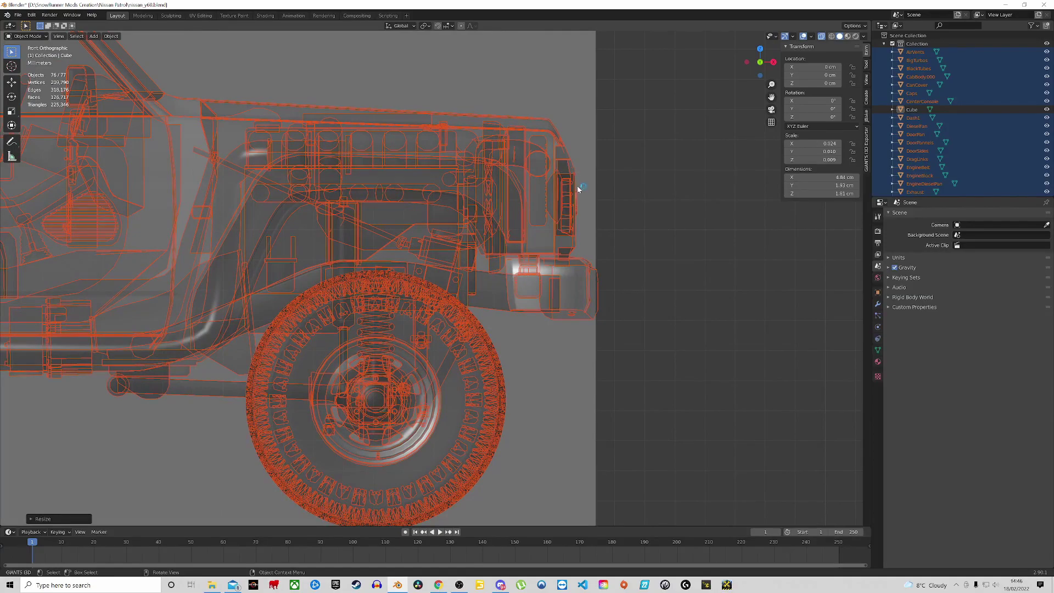
scroll(578, 213, "down", 6)
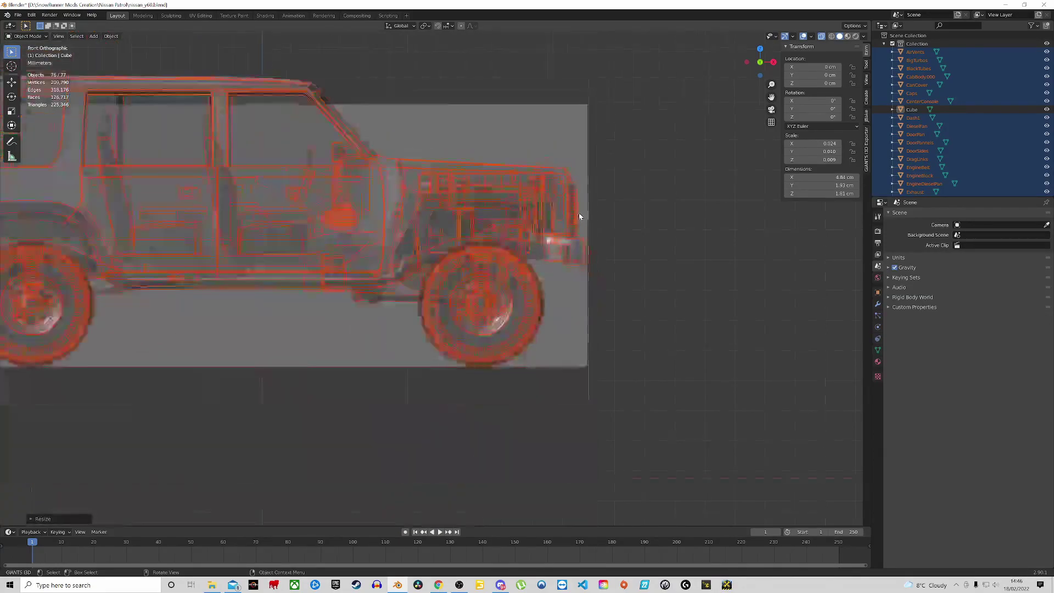
middle_click_drag(64, 190, 361, 189, "shift")
scroll(361, 189, "up", 6)
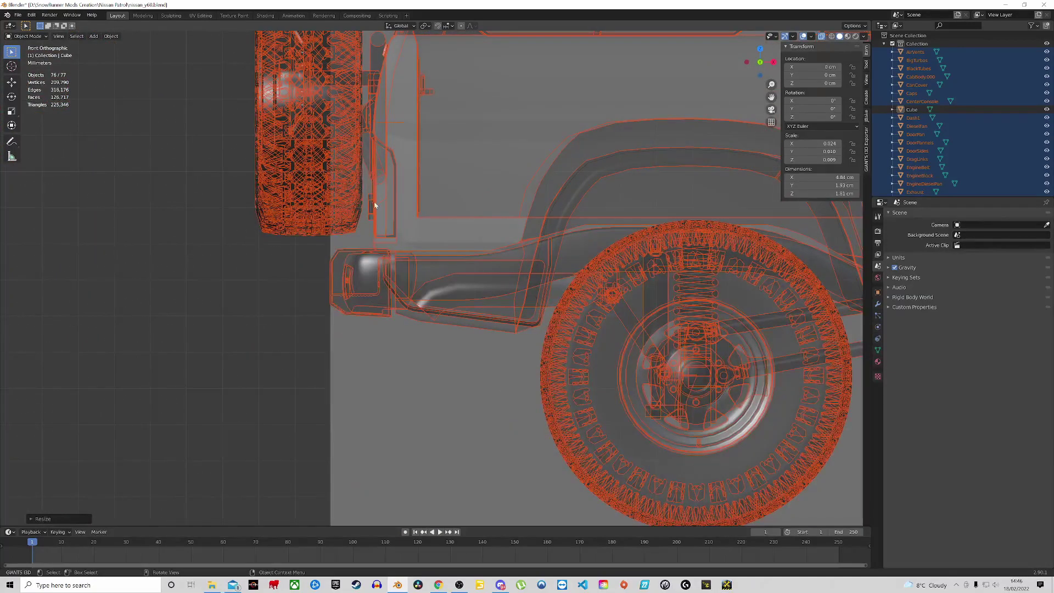
scroll(375, 205, "down", 6)
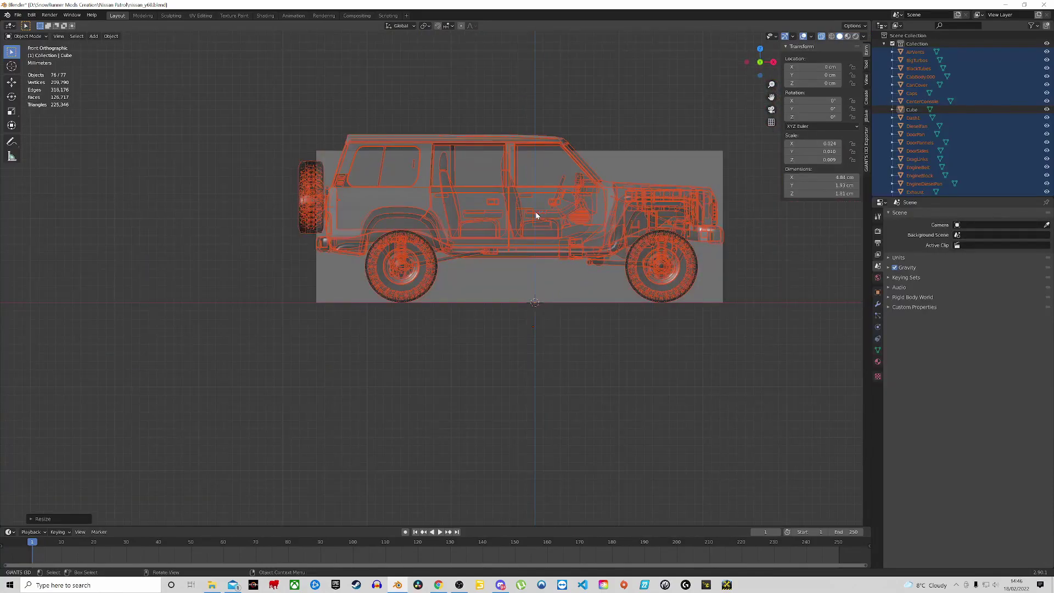
key("KP_3")
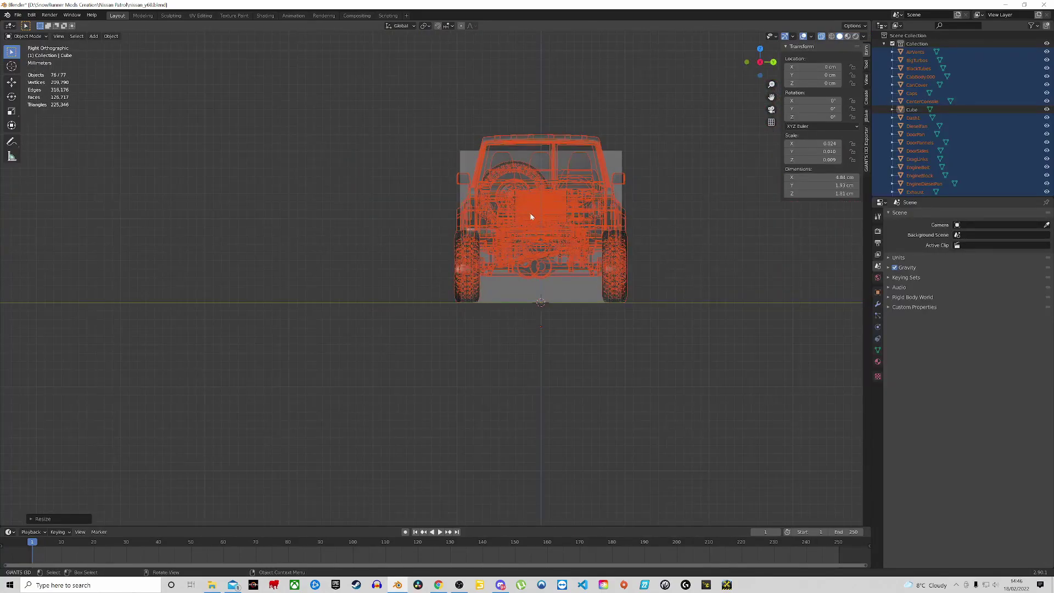
scroll(468, 218, "down", 1)
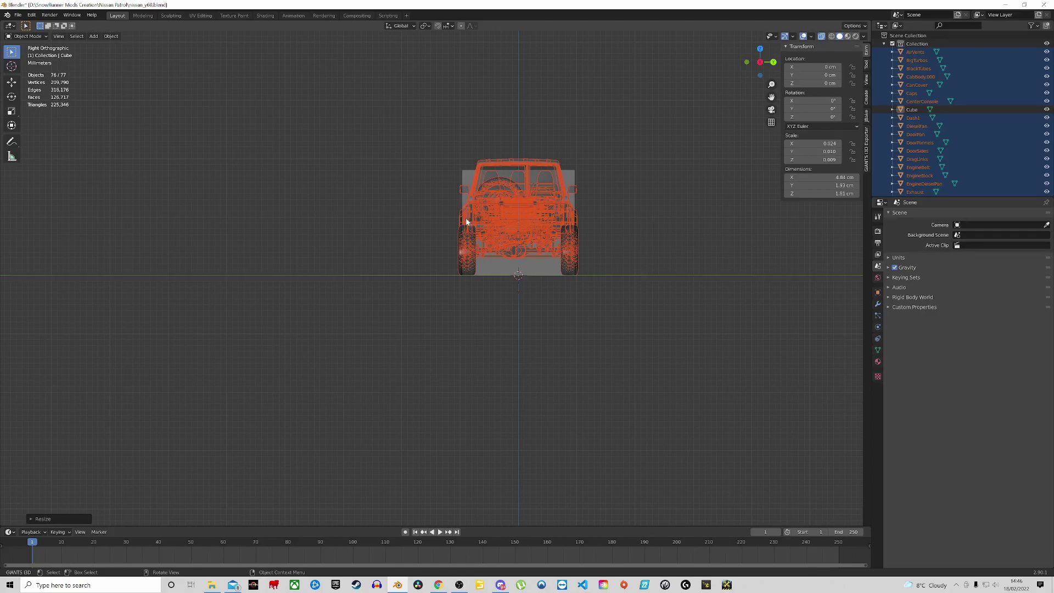
key("KP_1")
key("KP_3")
scroll(465, 219, "up", 8)
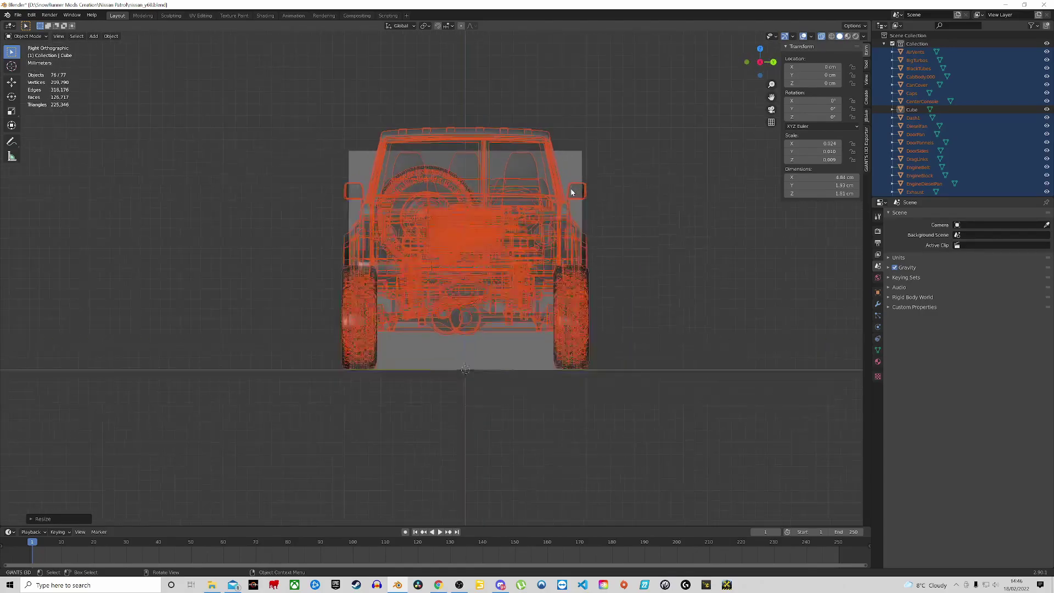
scroll(599, 252, "down", 5)
scroll(593, 231, "up", 4)
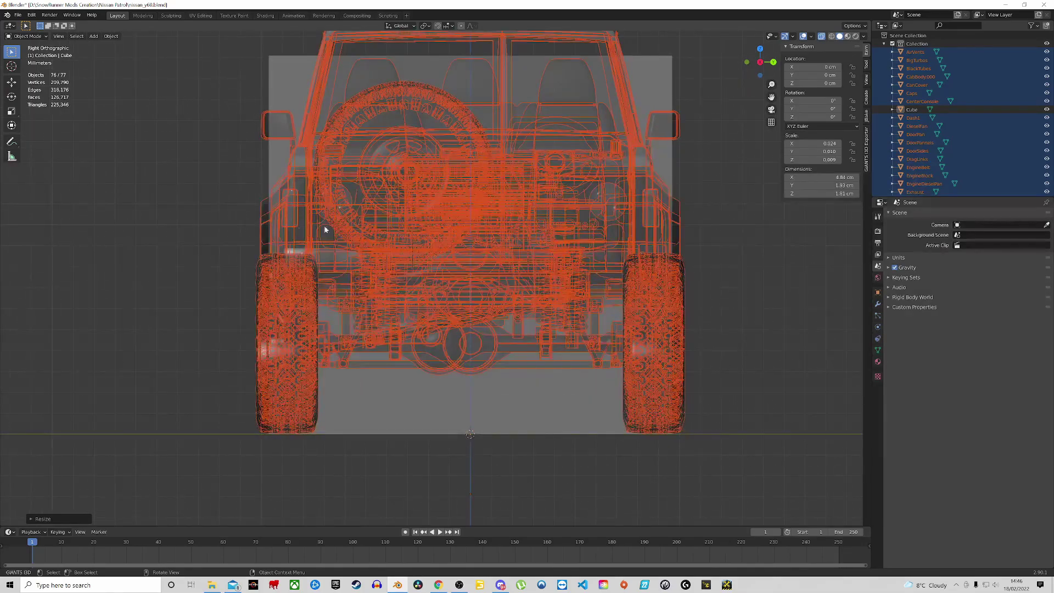
key("KP_1")
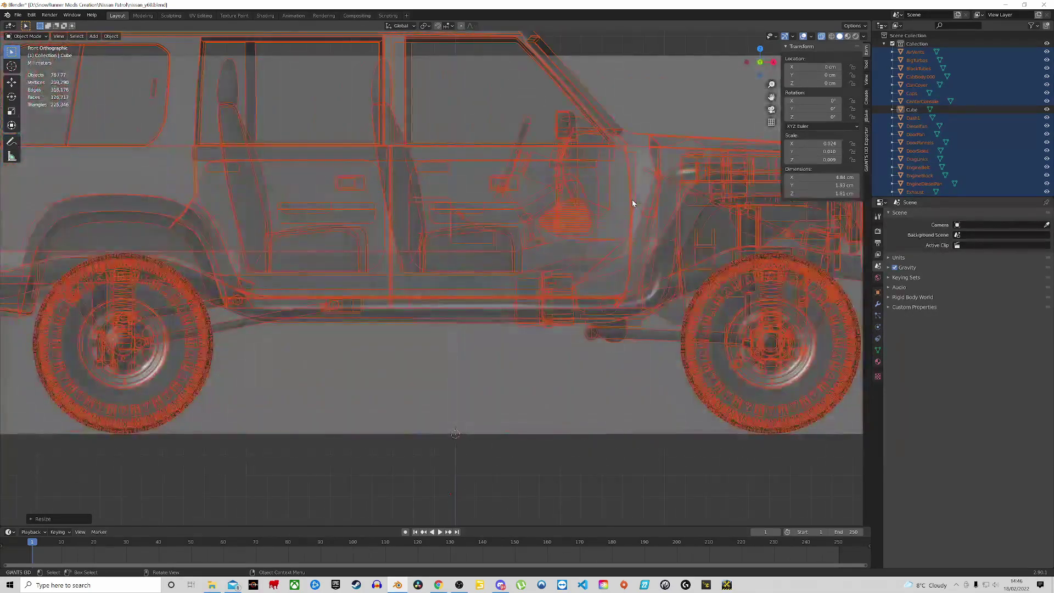
scroll(631, 199, "down", 6)
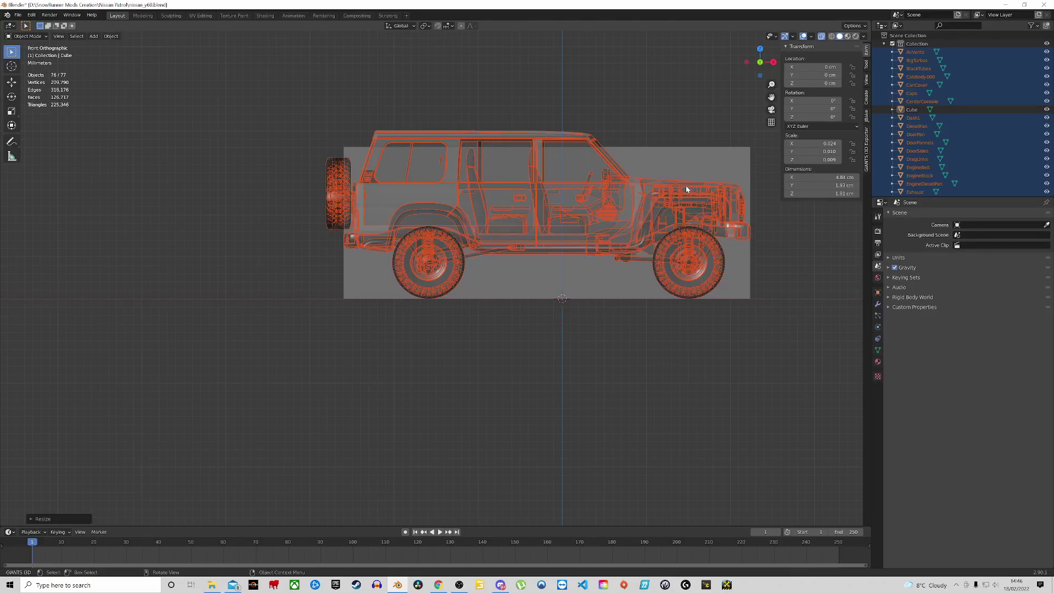
key("KP_7")
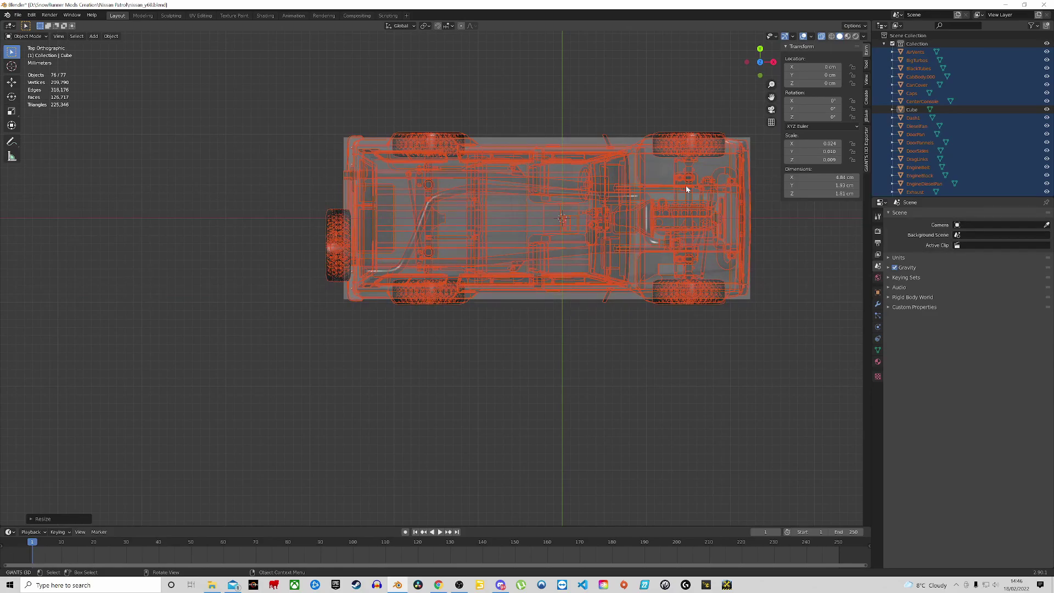
key("ctrl+KP_7")
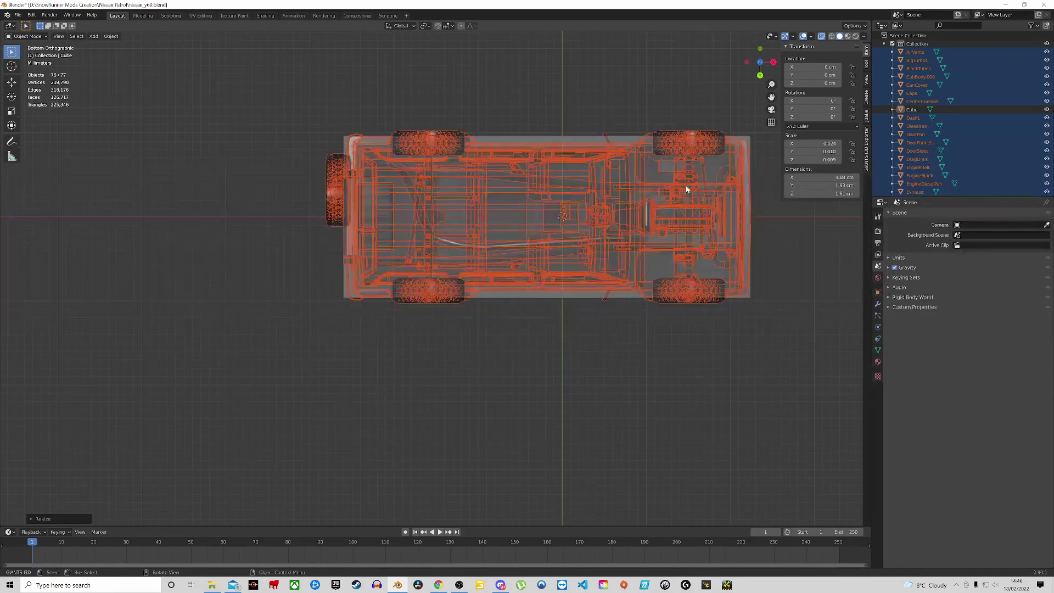
key("KP_1")
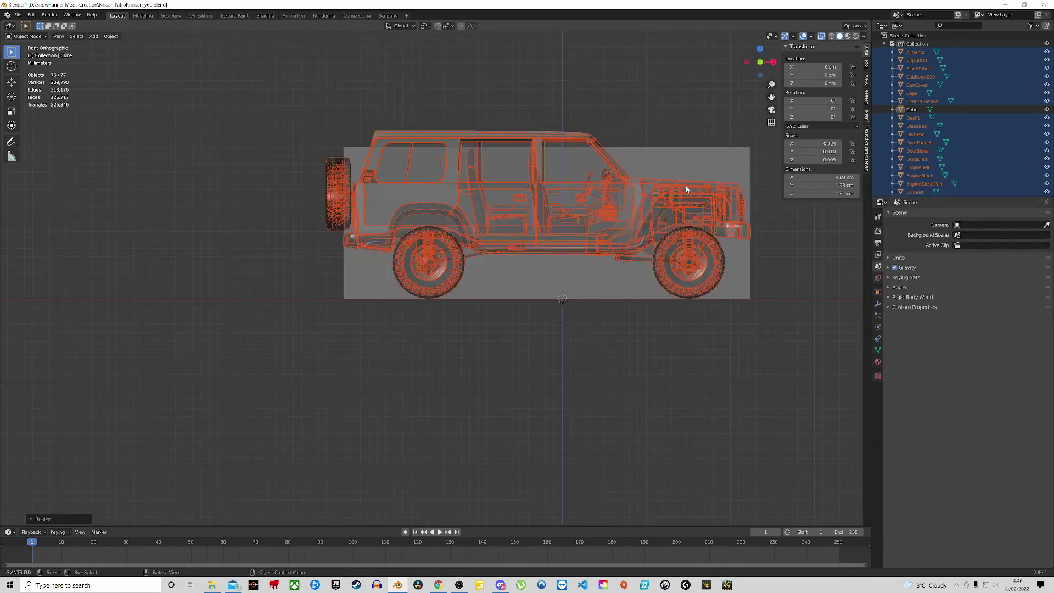
key("ctrl+KP_1")
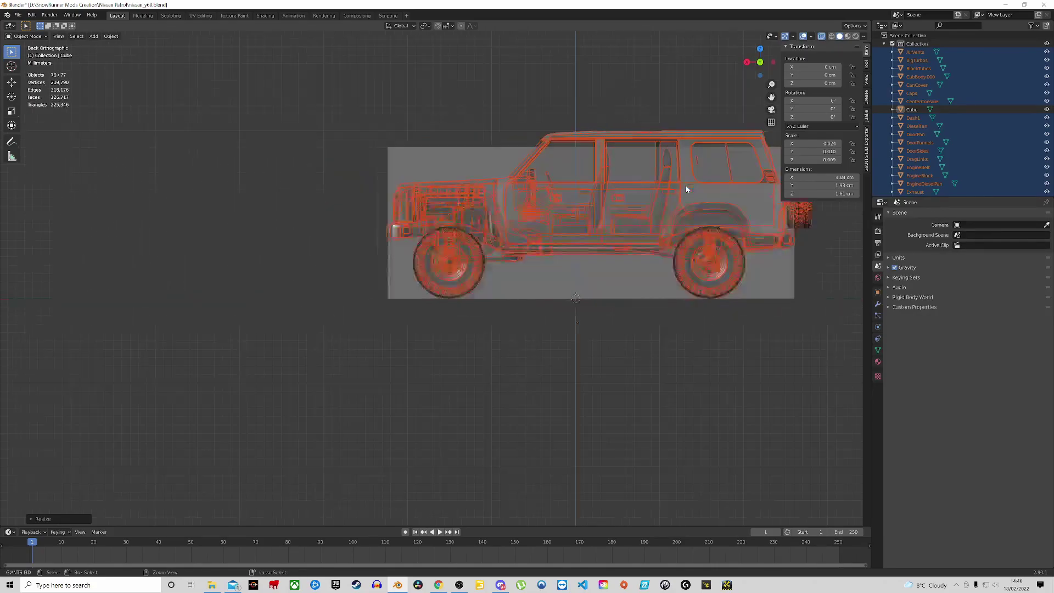
key("KP_3")
key("ctrl+KP_3")
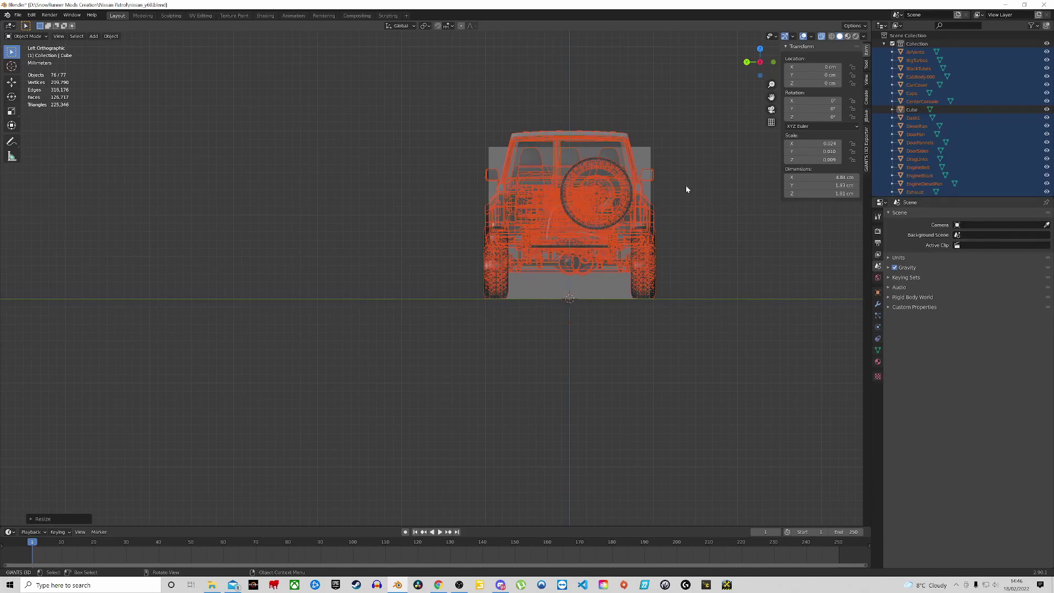
middle_click_drag(686, 191, 616, 147)
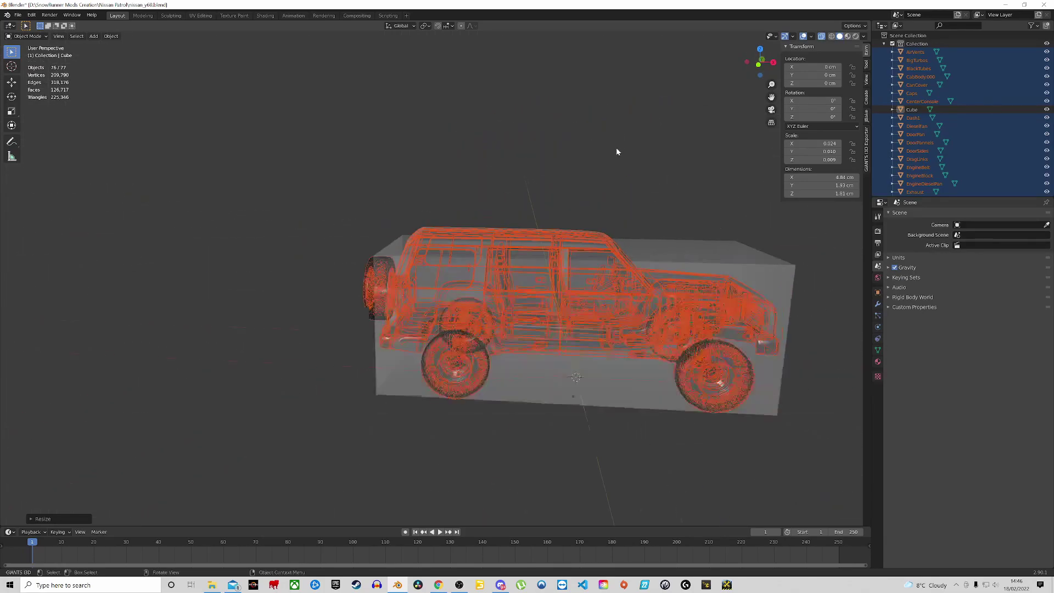
left_click(620, 146)
scroll(637, 200, "down", 5)
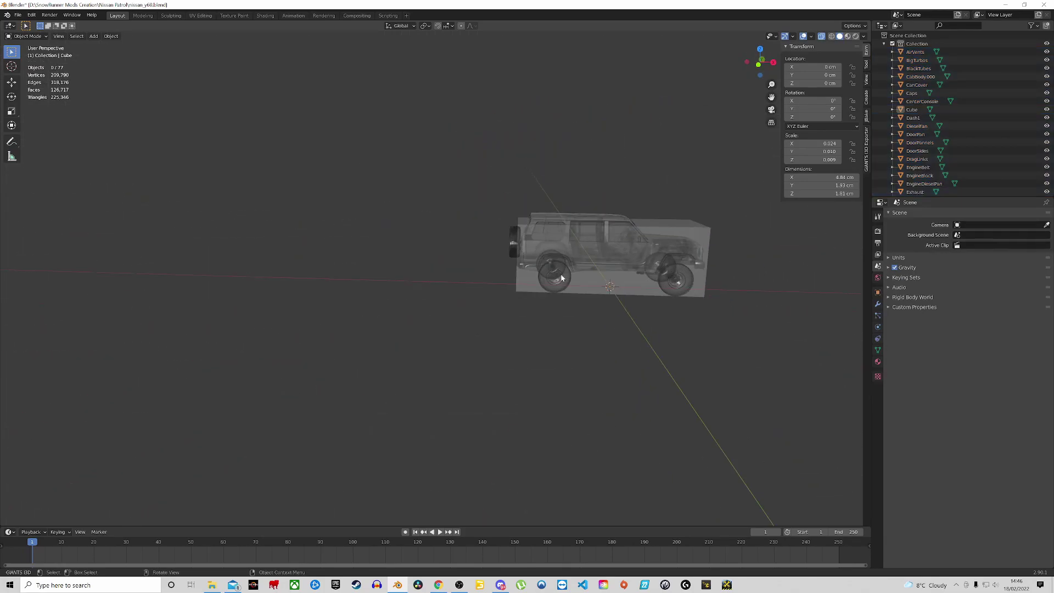
left_click(510, 244)
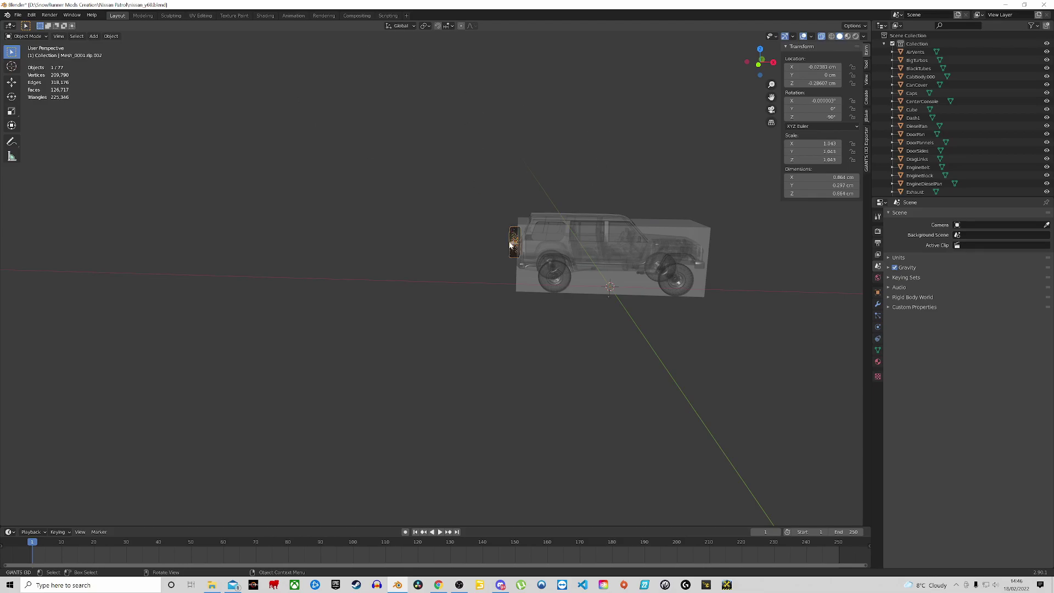
key("KP_Decimal")
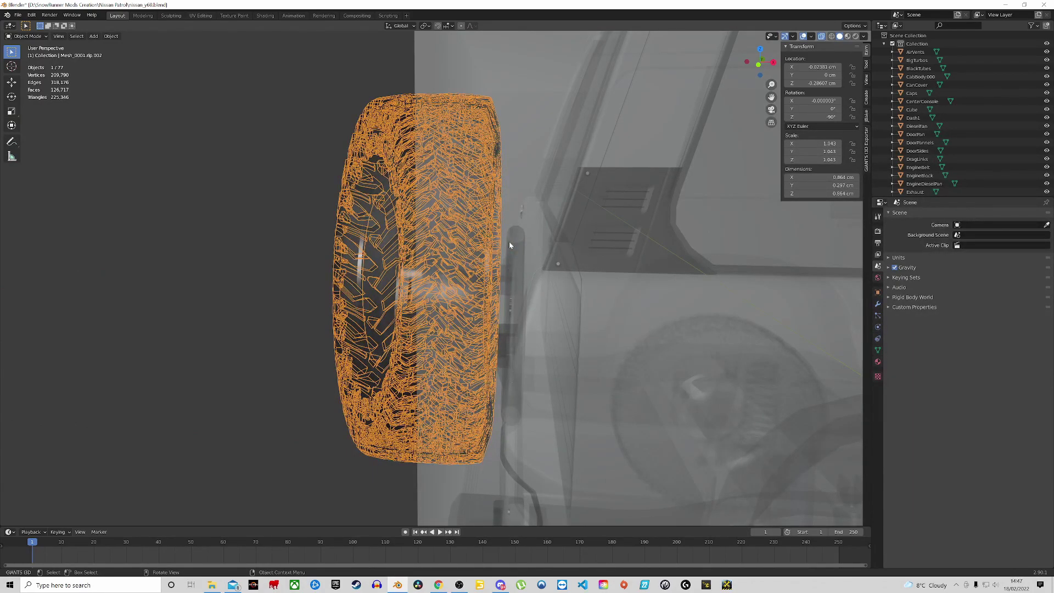
scroll(510, 245, "down", 5)
middle_click_drag(523, 259, 289, 285)
left_click(289, 284)
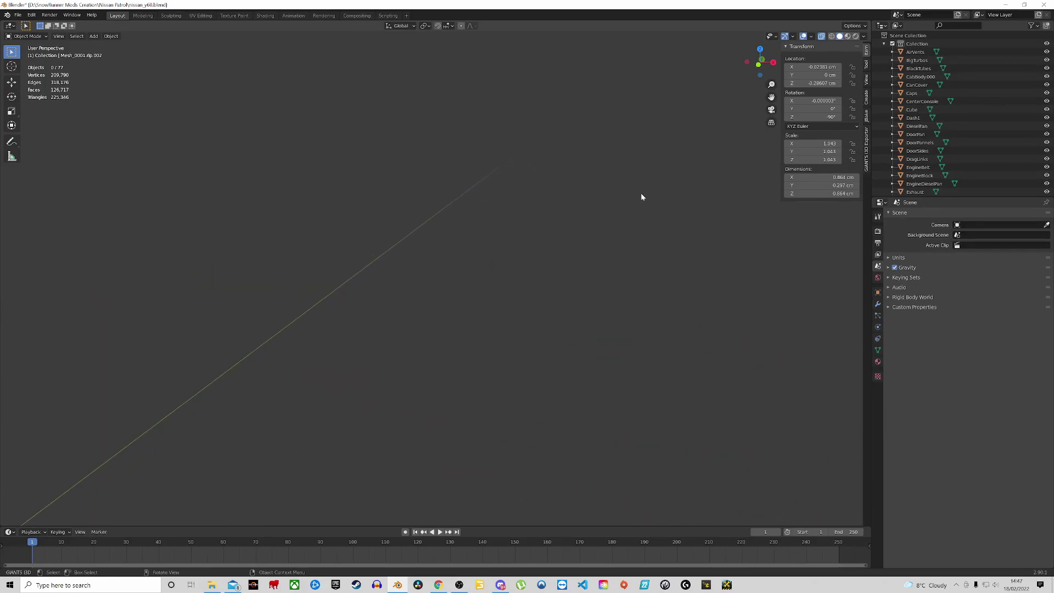
left_click(915, 61)
left_click(866, 64)
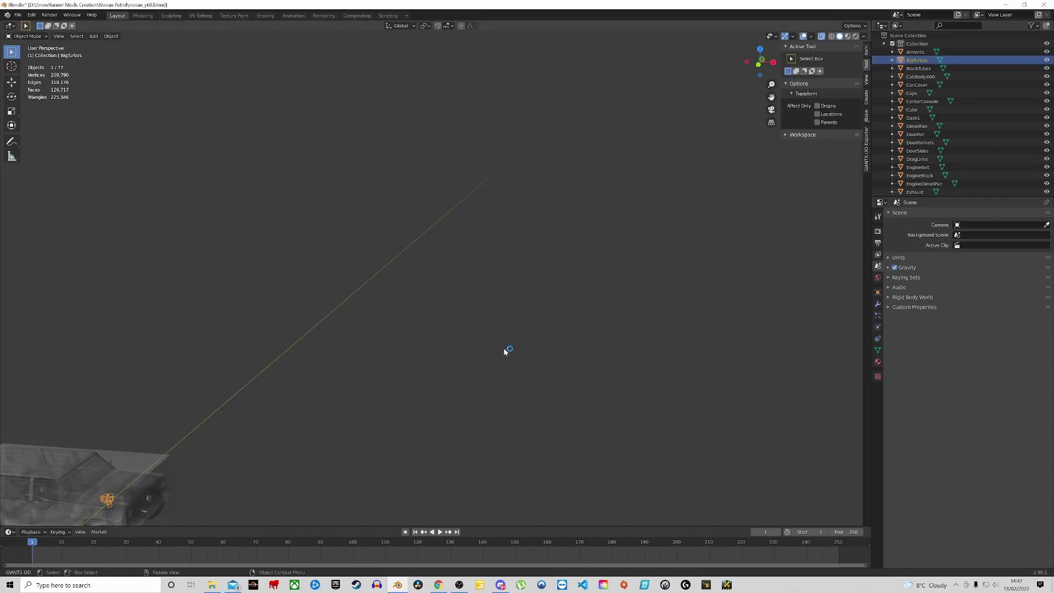
key("KP_Decimal")
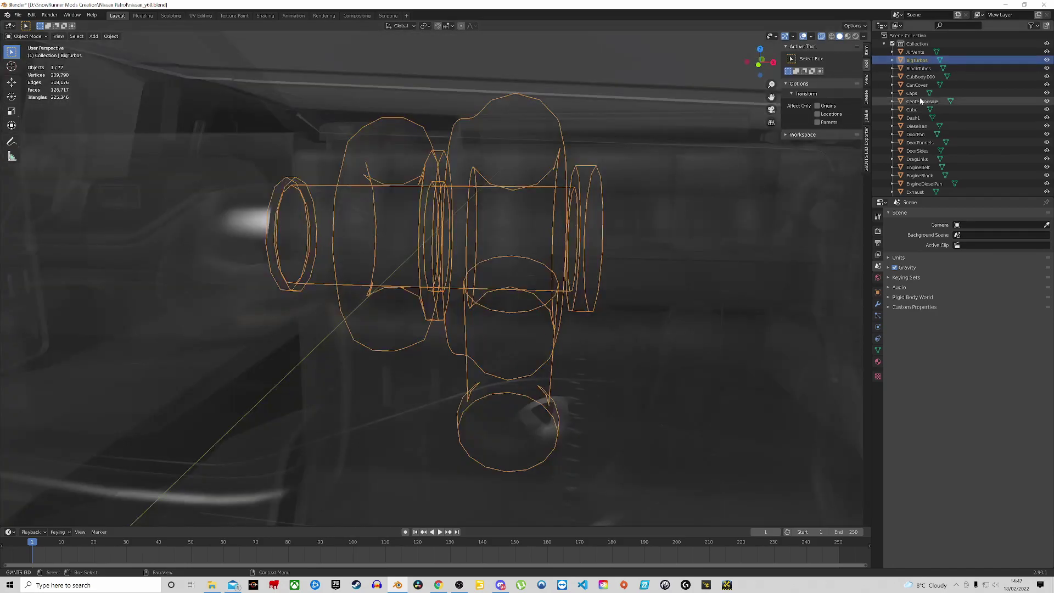
scroll(659, 217, "down", 2)
key("KP_1")
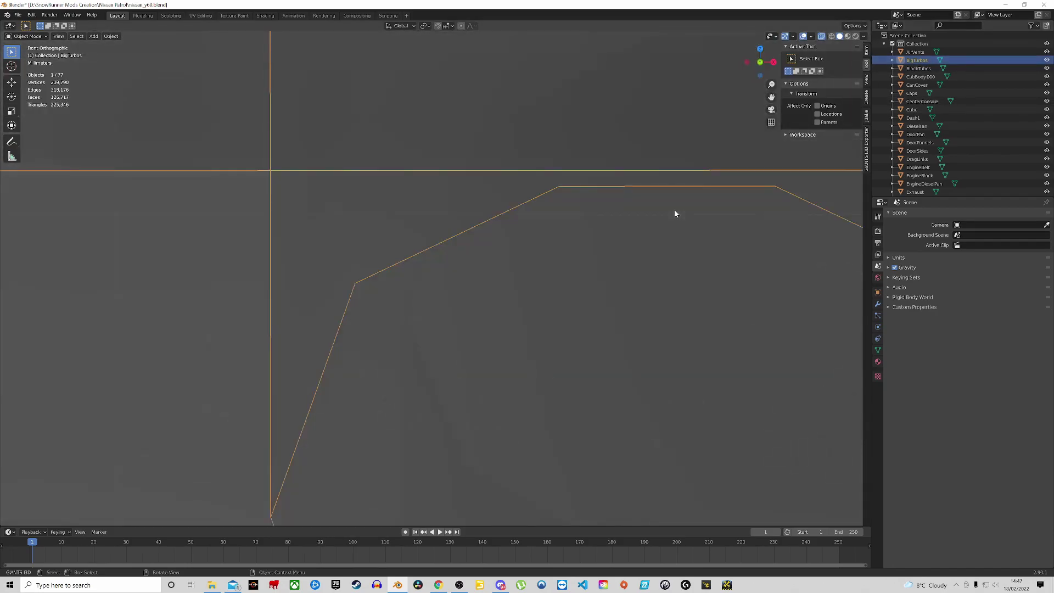
scroll(647, 255, "down", 8)
middle_click_drag(661, 259, 164, 412)
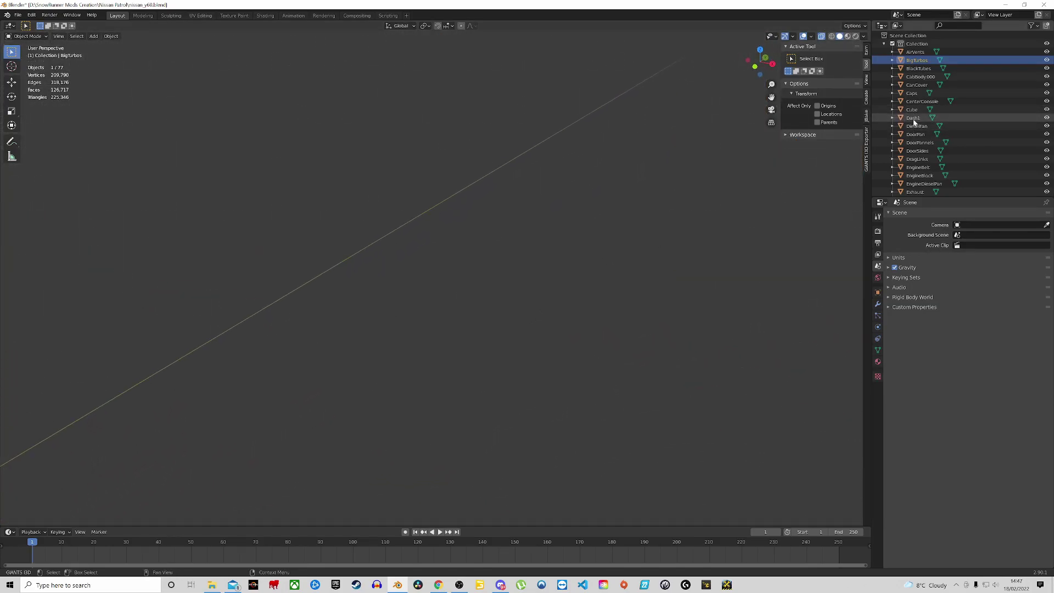
left_click(916, 85)
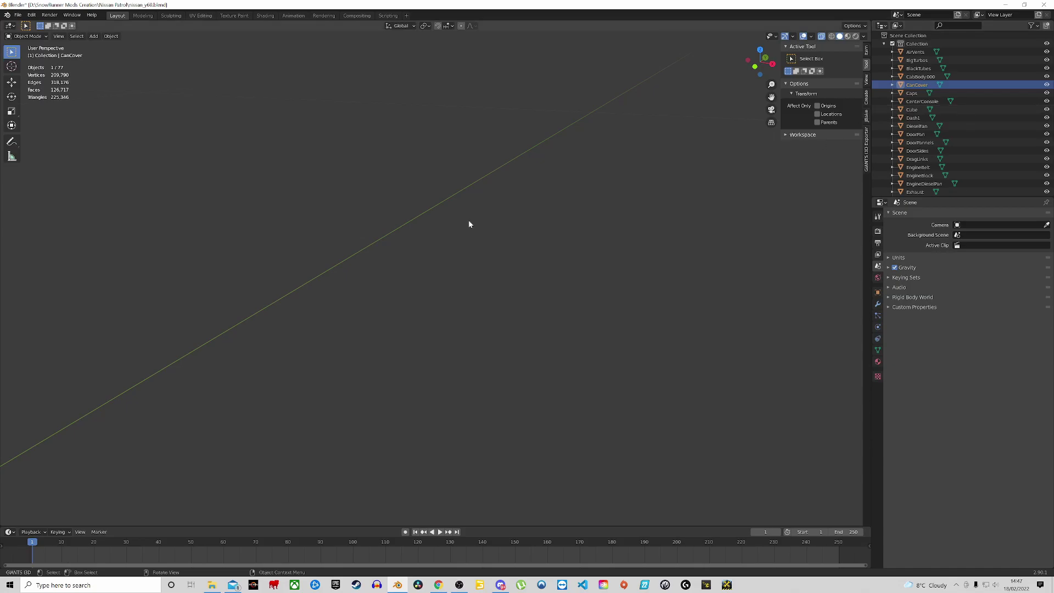
key("KP_Decimal")
scroll(390, 327, "down", 10)
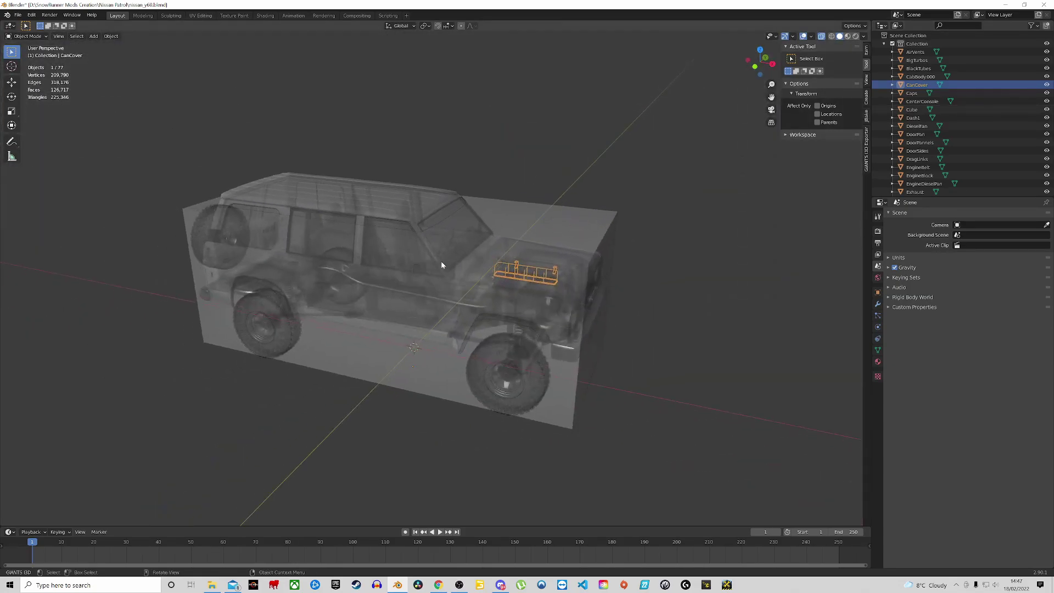
key("KP_1")
middle_click_drag(442, 265, 552, 242, "shift")
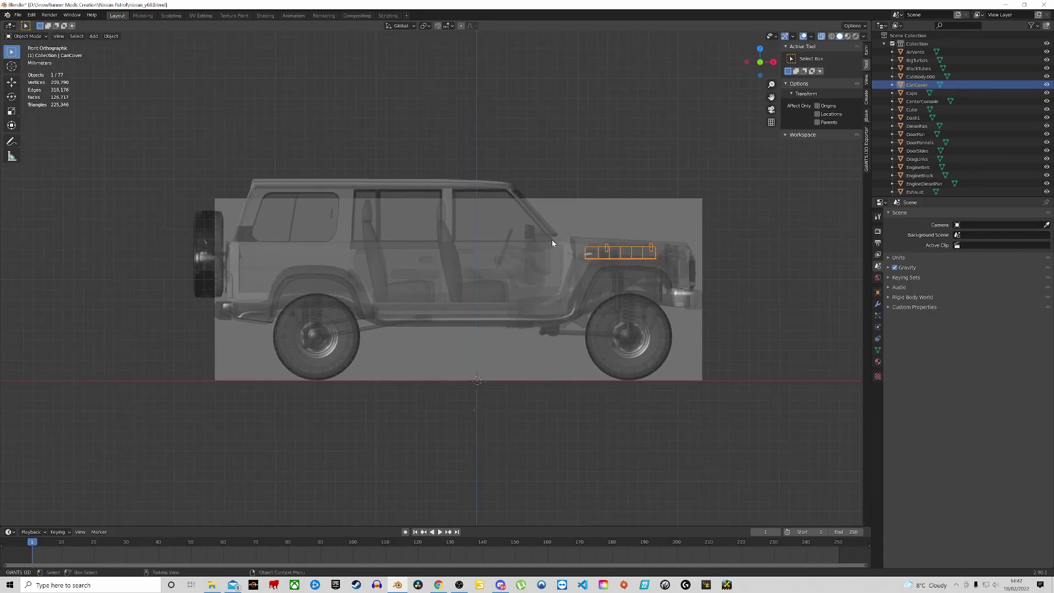
middle_click_drag(578, 198, 558, 215)
scroll(583, 204, "up", 4)
scroll(555, 200, "down", 2)
scroll(554, 197, "down", 4)
scroll(549, 230, "up", 3)
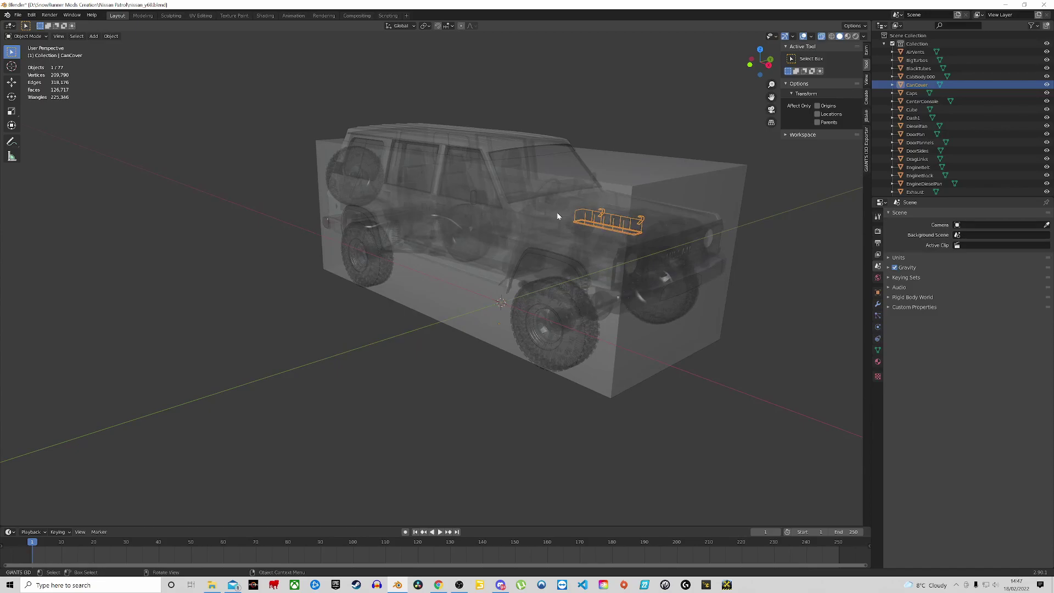
middle_click_drag(557, 213, 558, 216)
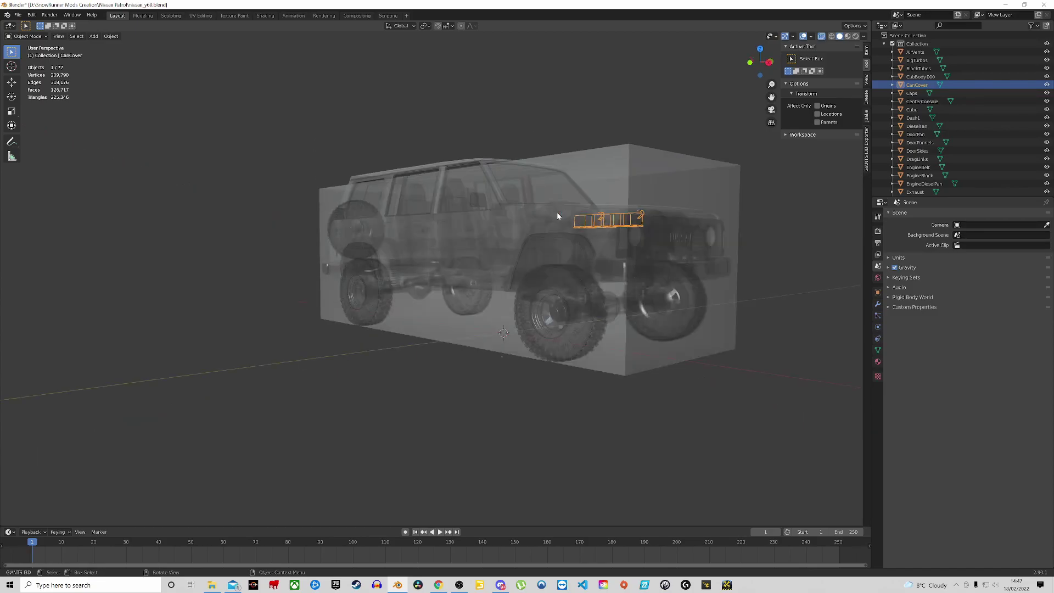
left_click(605, 162)
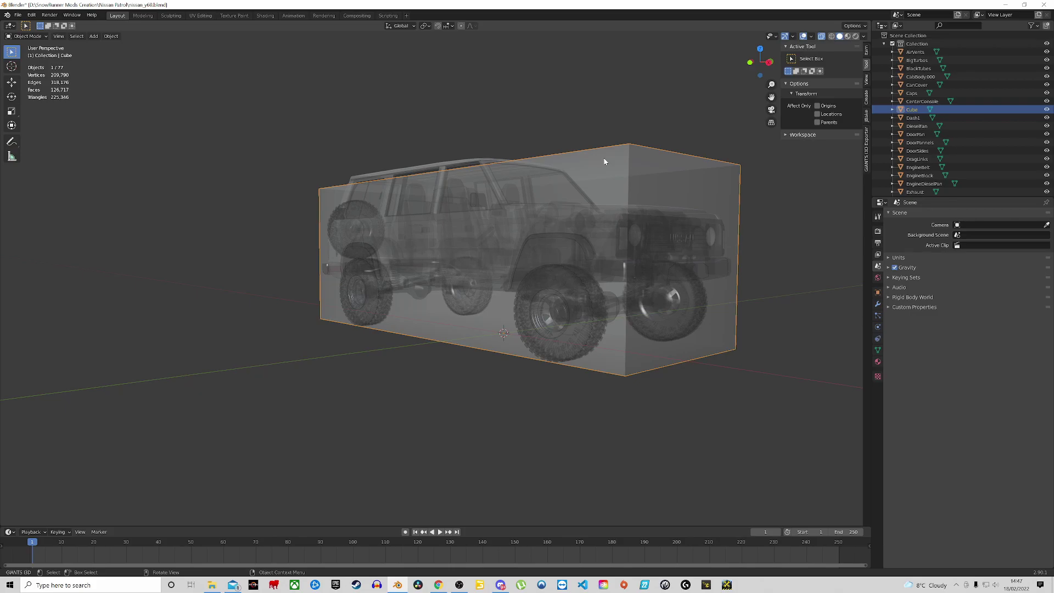
key("Delete")
key("KP_3")
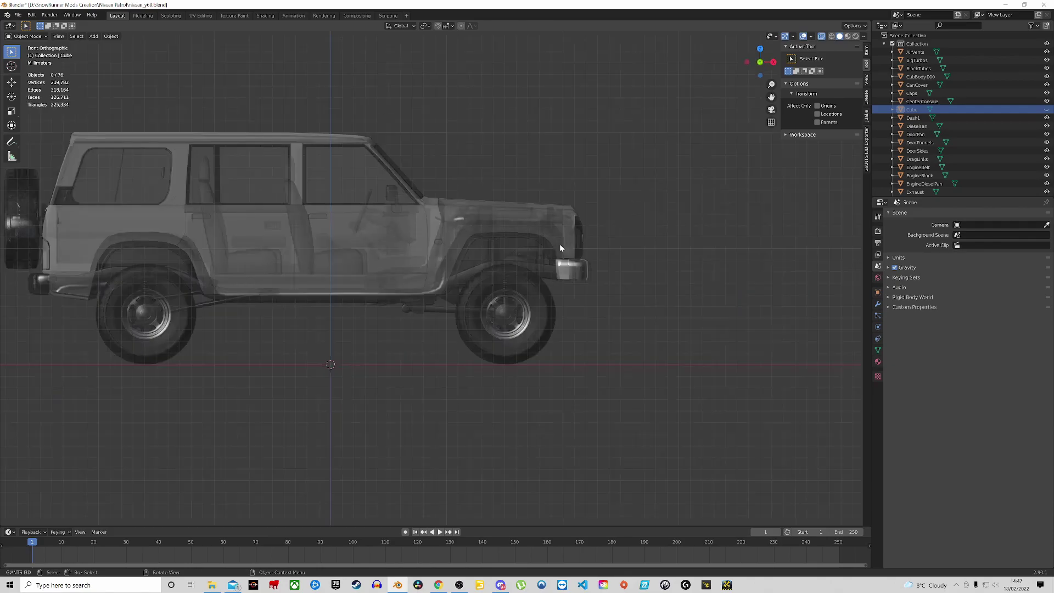
key("ctrl+KP_1")
key("KP_5")
middle_click_drag(560, 248, 585, 269)
key("KP_4")
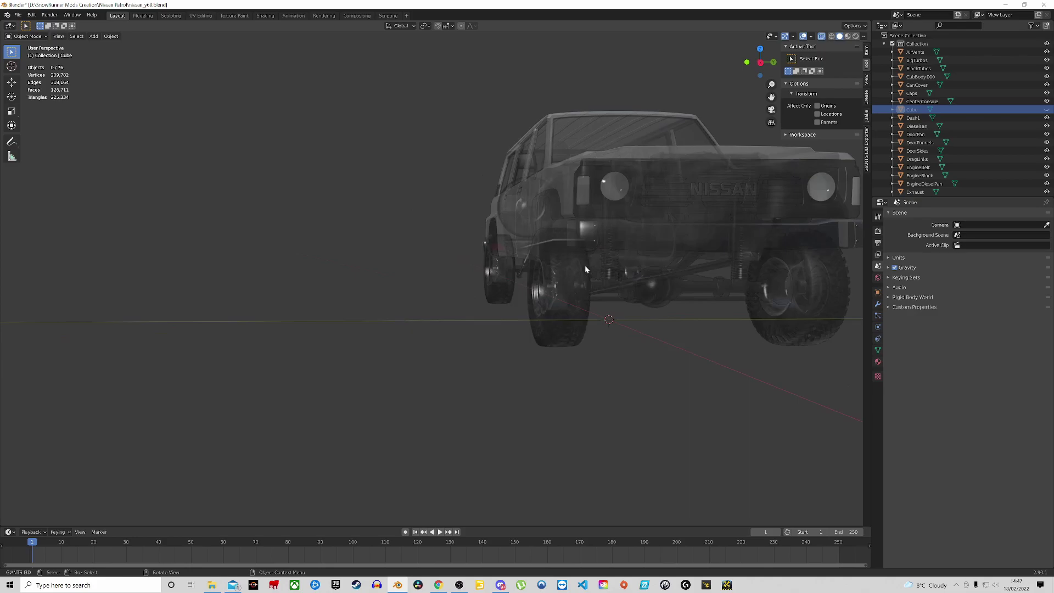
key("KP_6")
scroll(585, 265, "up", 5)
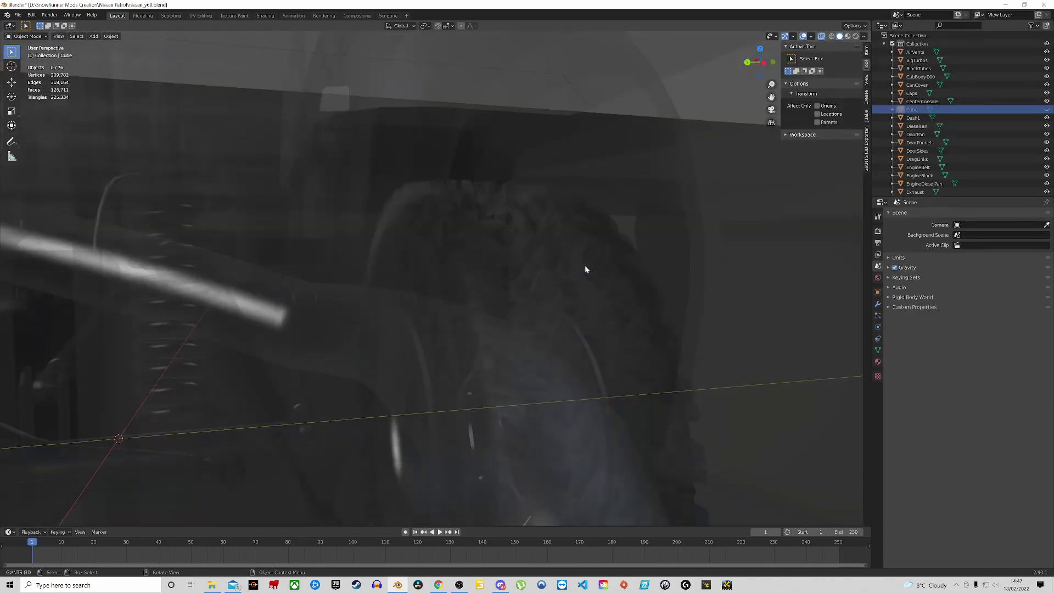
scroll(578, 269, "down", 10)
mouse_move(574, 211)
middle_mouse_down()
mouse_move(684, 170)
mouse_move(501, 178)
mouse_move(510, 162)
mouse_move(528, 166)
mouse_move(499, 163)
mouse_move(518, 156)
mouse_move(557, 162)
mouse_move(485, 189)
mouse_move(347, 184)
mouse_move(547, 184)
mouse_move(542, 169)
mouse_move(569, 160)
mouse_move(550, 195)
mouse_move(450, 169)
mouse_move(513, 238)
mouse_move(390, 193)
mouse_move(502, 191)
mouse_move(344, 146)
mouse_move(522, 193)
mouse_move(555, 187)
mouse_move(561, 224)
middle_mouse_up()
scroll(577, 256, "down", 3)
scroll(591, 257, "up", 4)
middle_click_drag(591, 256, 561, 191)
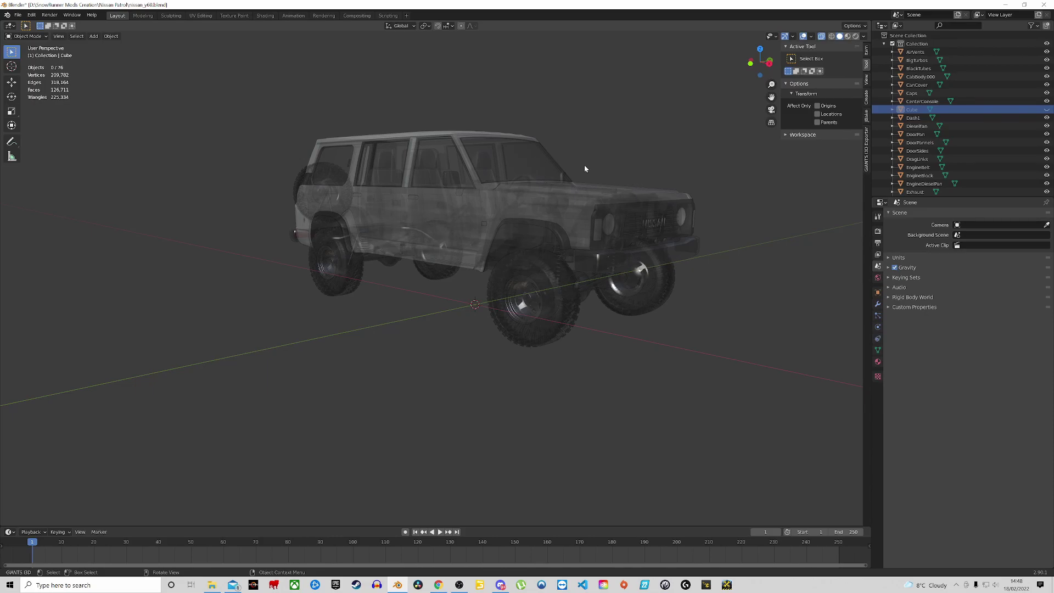
scroll(923, 124, "down", 5)
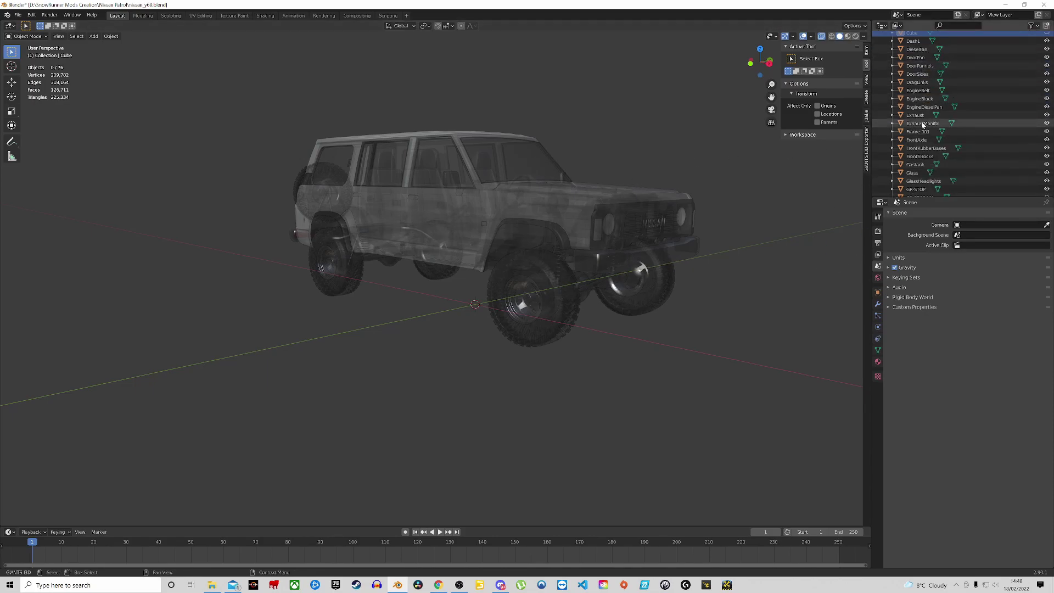
scroll(922, 125, "down", 5)
scroll(629, 230, "down", 2)
scroll(565, 216, "up", 6)
scroll(552, 217, "down", 2)
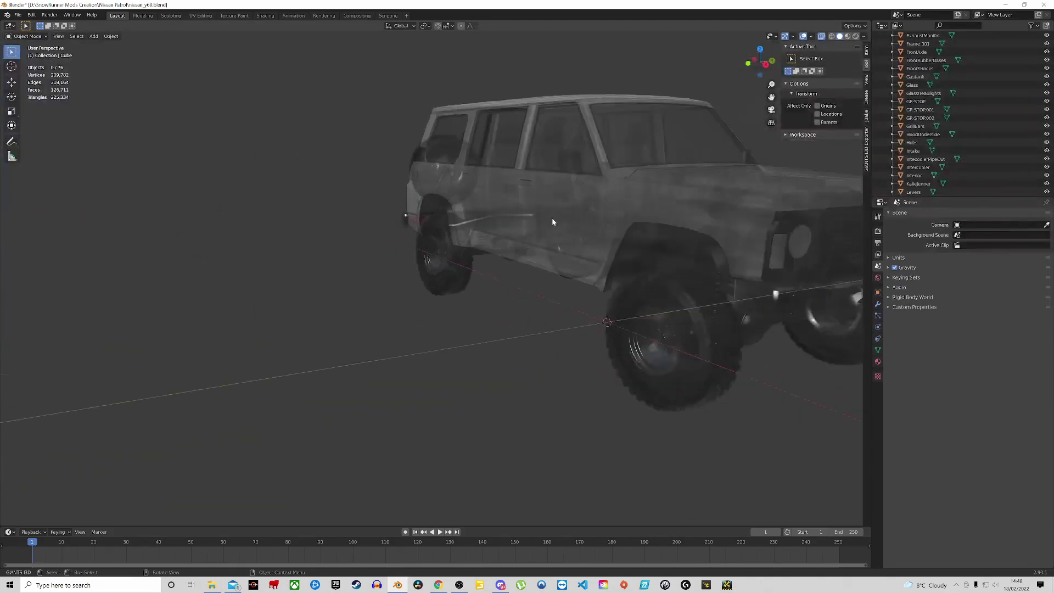
scroll(552, 218, "down", 6)
scroll(638, 231, "up", 4)
scroll(945, 109, "up", 1)
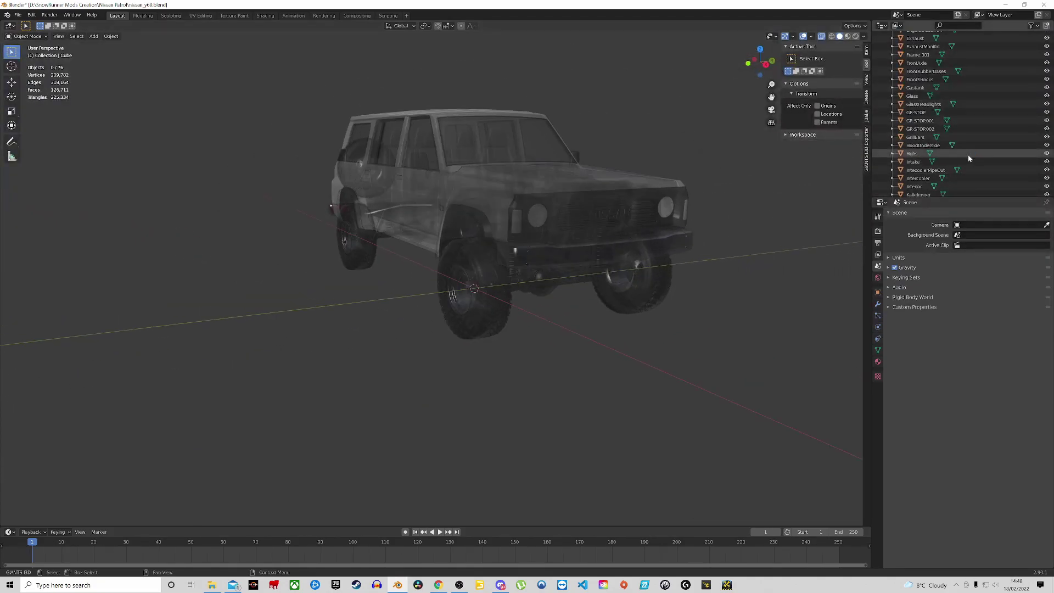
key("alt")
key("alt+h")
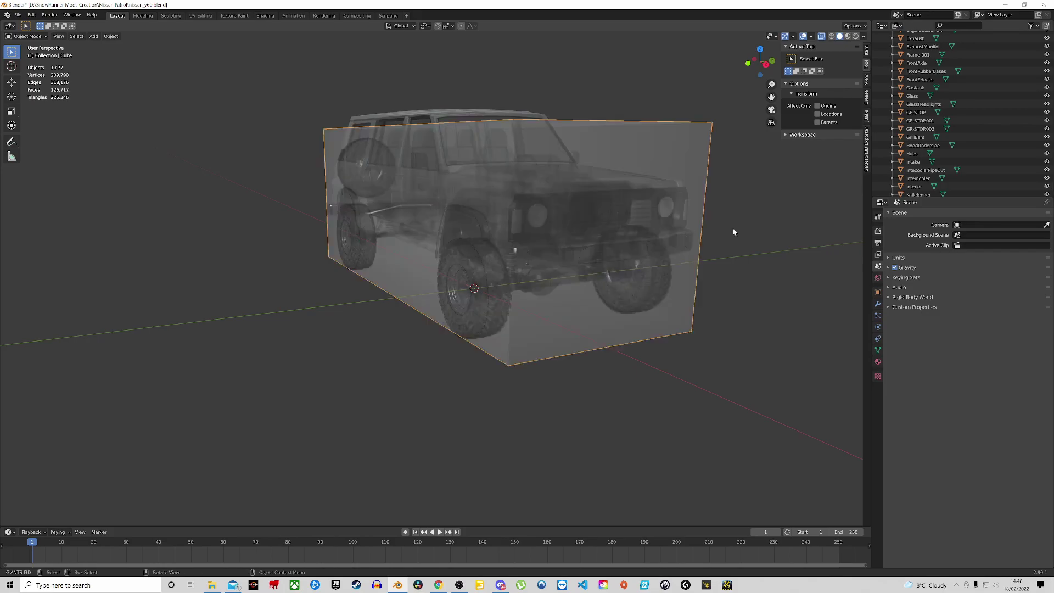
scroll(681, 149, "down", 4)
left_click(635, 112)
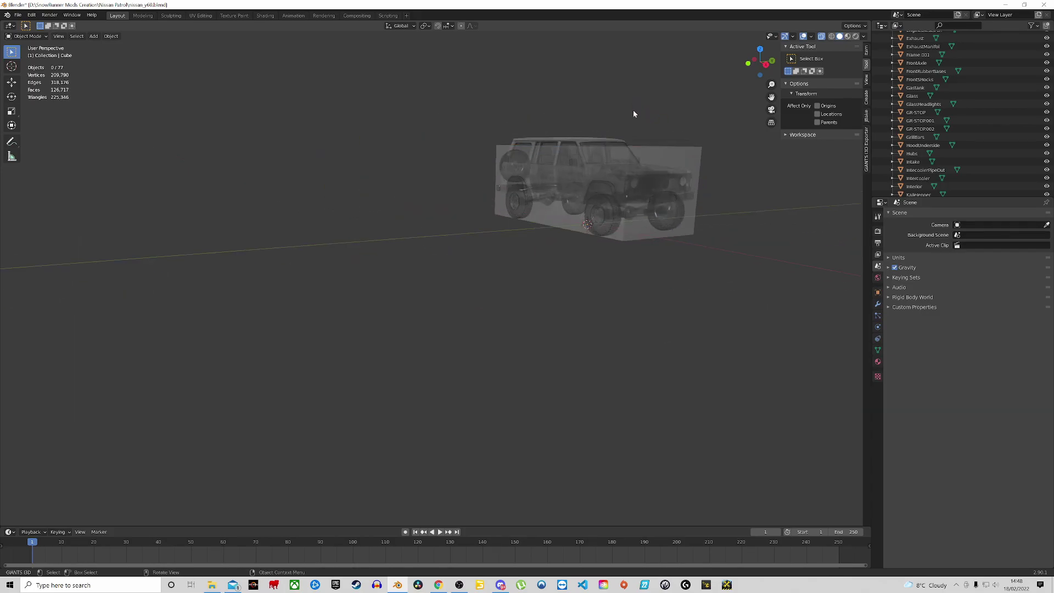
scroll(635, 113, "up", 4)
middle_click_drag(635, 112, 651, 137)
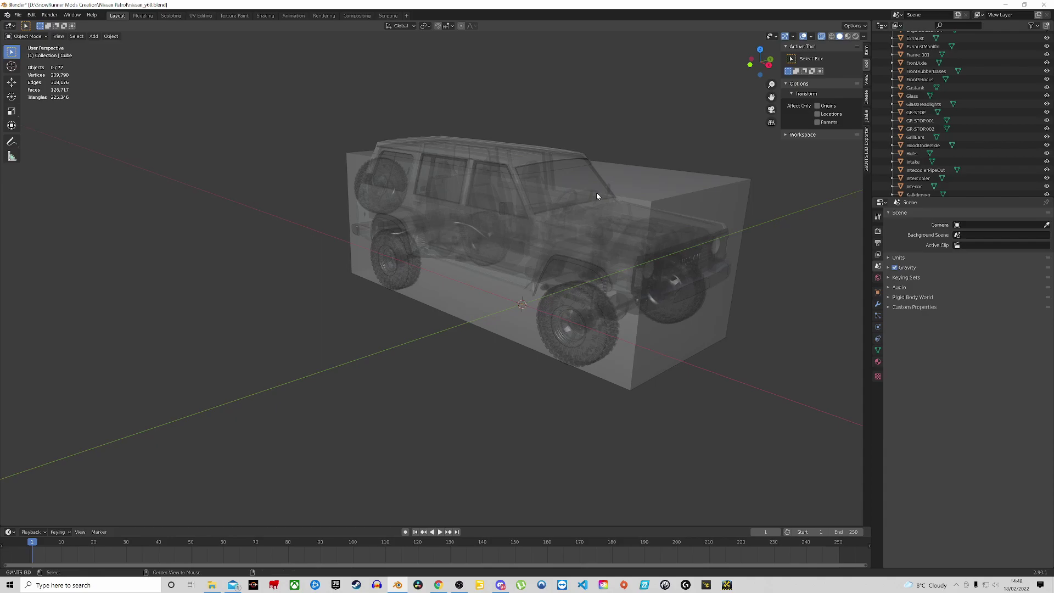
Turn off X-ray and delete the reference box
key("alt+z")
middle_click_drag(596, 192, 635, 169)
left_click(634, 209)
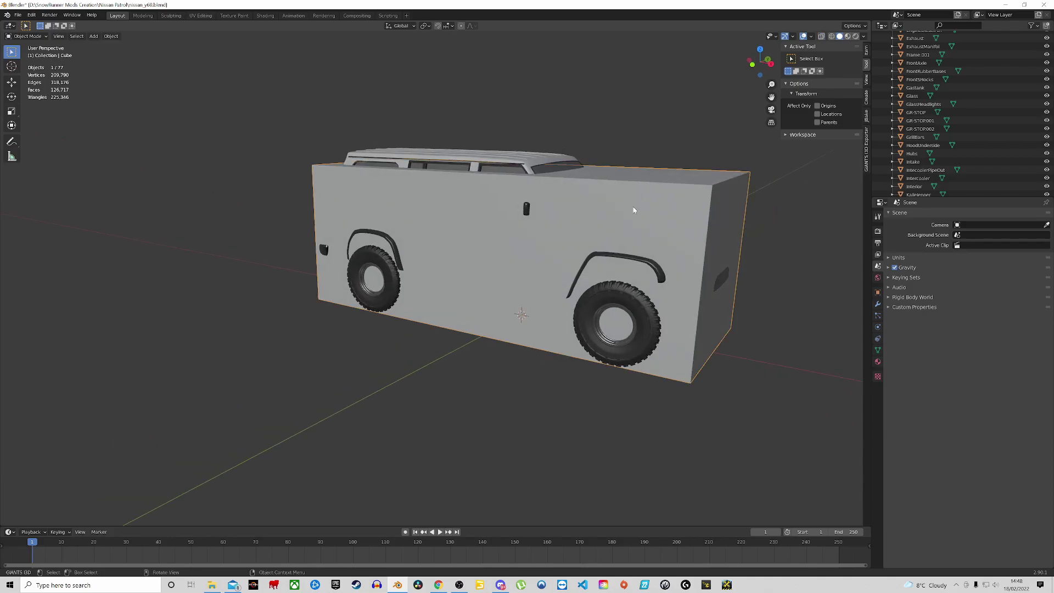
key("Delete")
middle_click_drag(633, 206, 456, 216)
Save nissan_y60.blend and orbit to a front three-quarter view of the Patrol
key("ctrl+s")
scroll(604, 188, "up", 4)
scroll(551, 198, "down", 5)
scroll(512, 219, "up", 3)
scroll(472, 220, "up", 3)
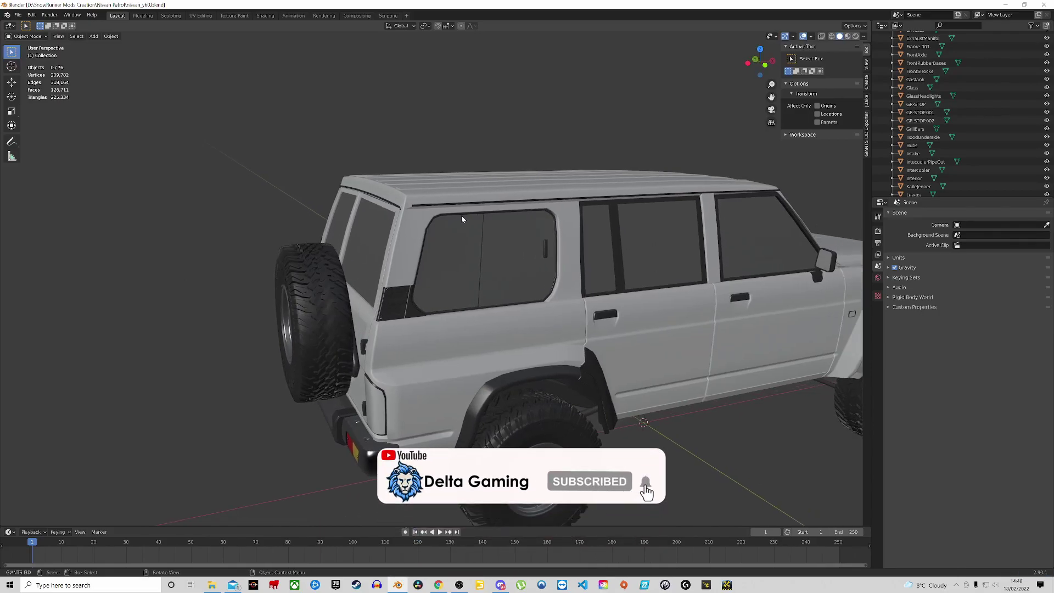
scroll(461, 219, "down", 4)
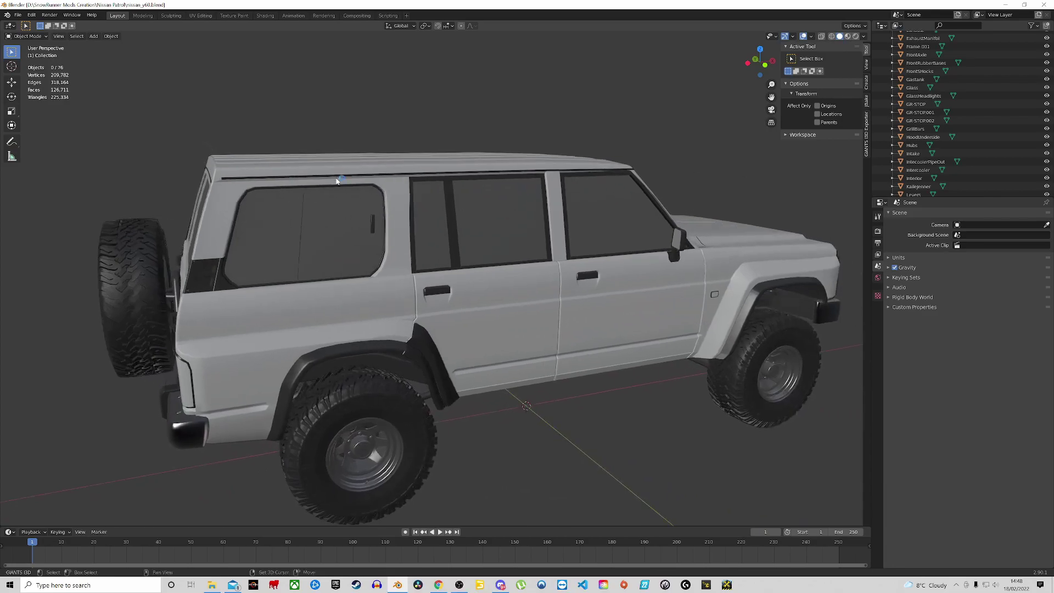
mouse_move(523, 204)
middle_mouse_down()
mouse_move(436, 193)
mouse_move(445, 204)
mouse_move(543, 195)
mouse_move(533, 193)
middle_mouse_up()
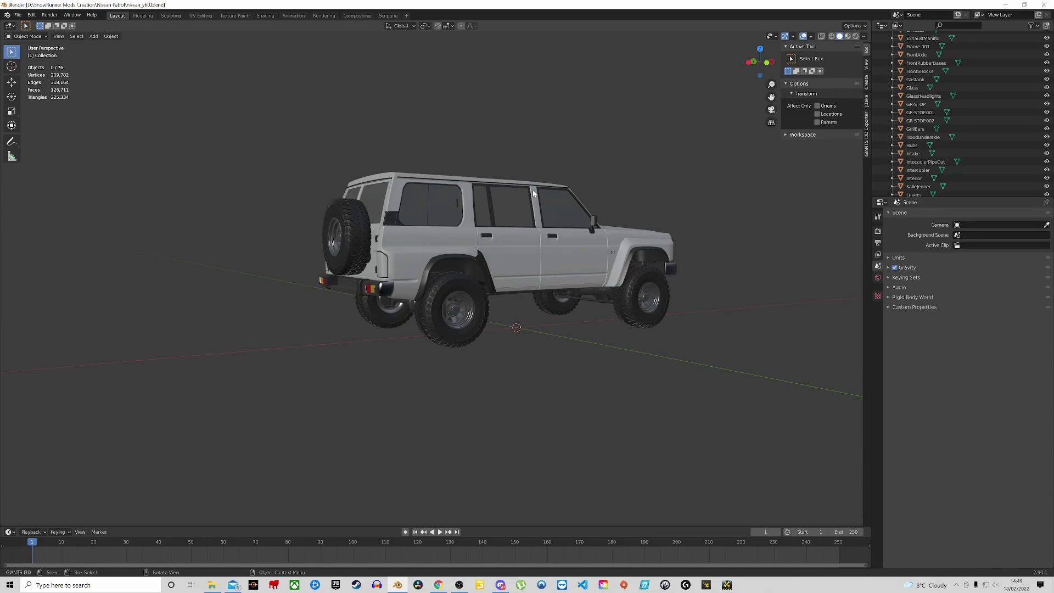